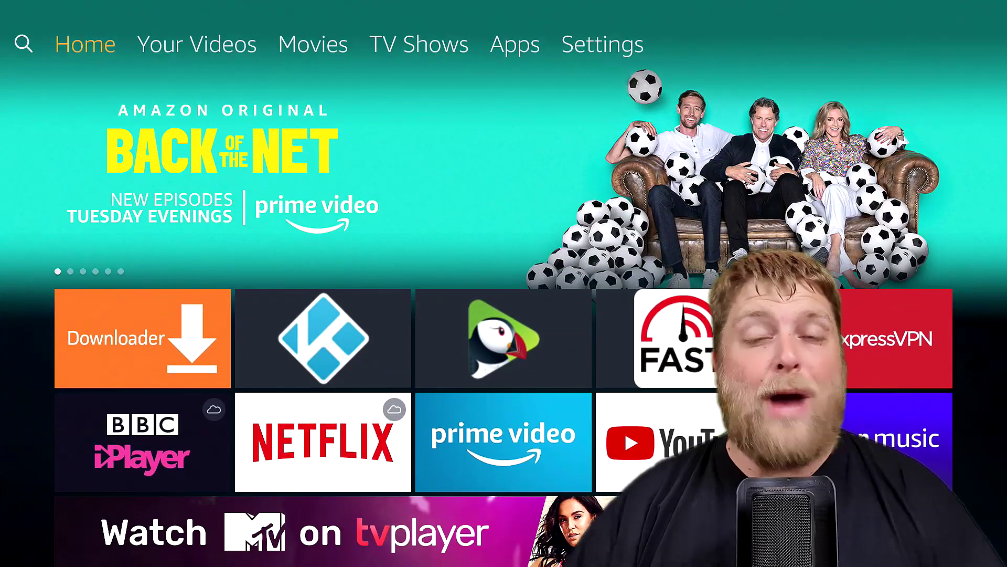
# Go to My Fire TV > Developer Options and reach the Apps from Unknown Sources setting
pyautogui.press('Right')
pyautogui.press('Right')
pyautogui.press('Right')
pyautogui.press('Right')
pyautogui.press('Right')
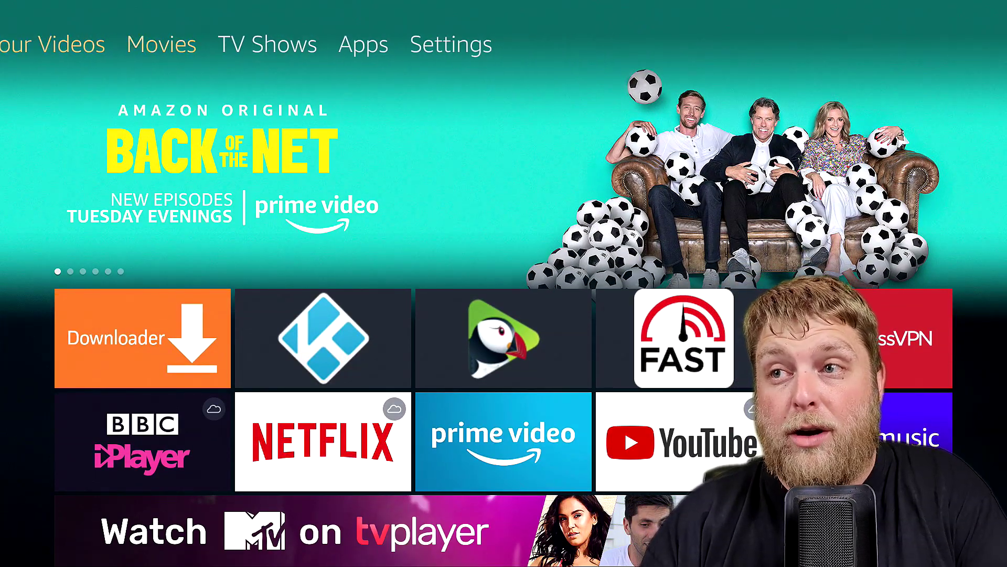
pyautogui.press('Down')
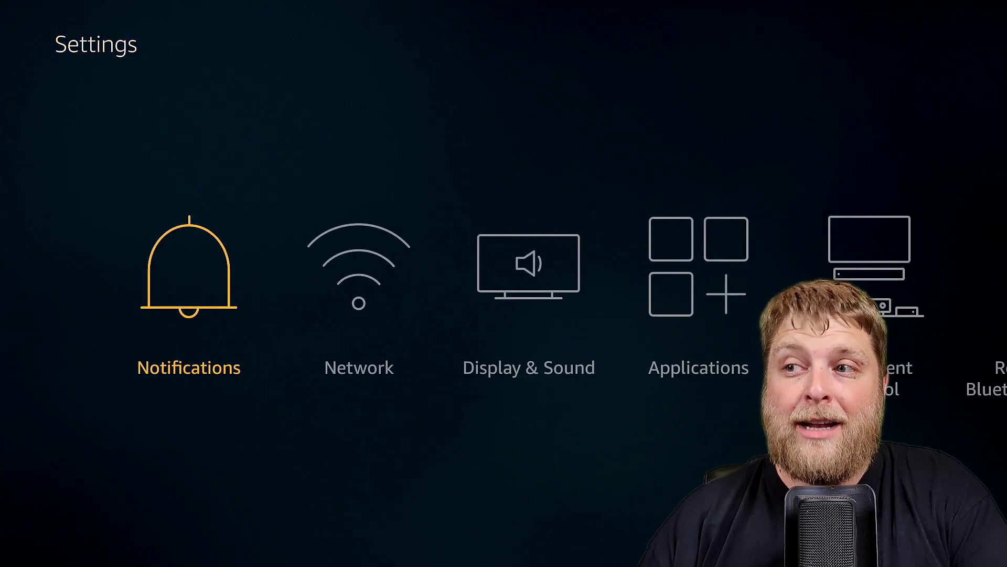
pyautogui.press('Right')
pyautogui.press('Right')
pyautogui.press('Right')
pyautogui.press('Right')
pyautogui.press('Right')
pyautogui.press('Right')
pyautogui.press('Right')
pyautogui.press('Right')
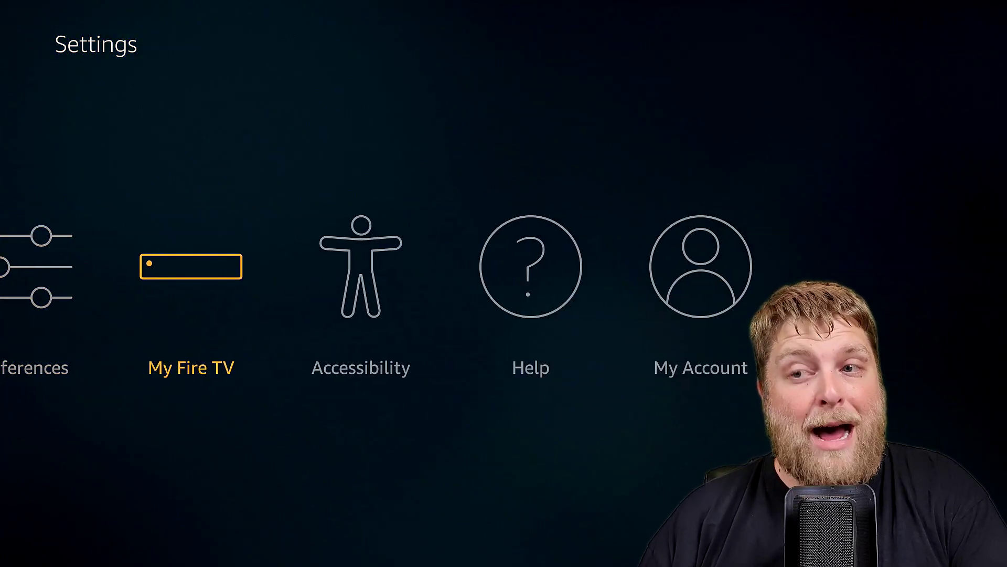
pyautogui.press('Return')
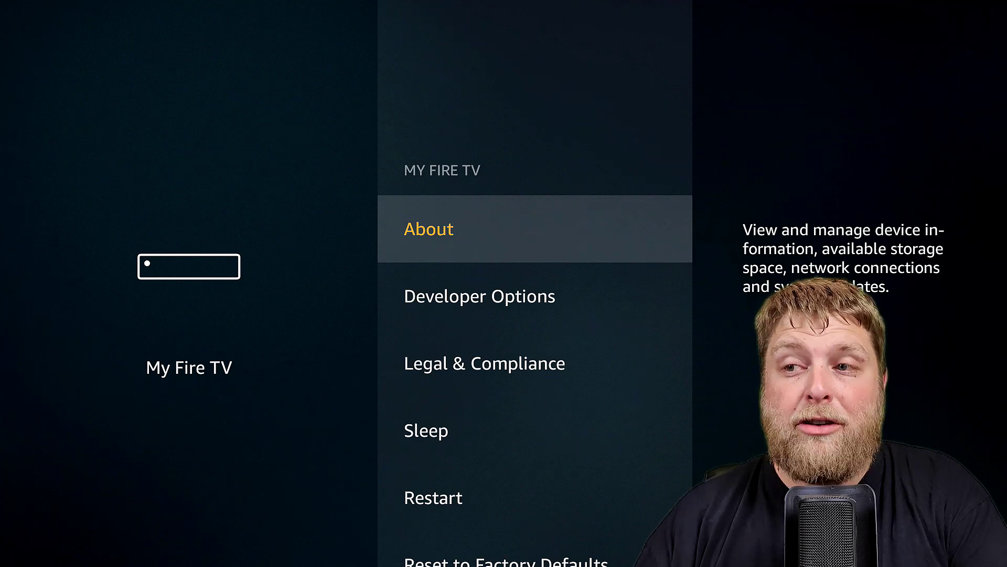
pyautogui.press('Down')
pyautogui.press('Down')
pyautogui.press('Up')
pyautogui.press('Return')
pyautogui.press('Down')
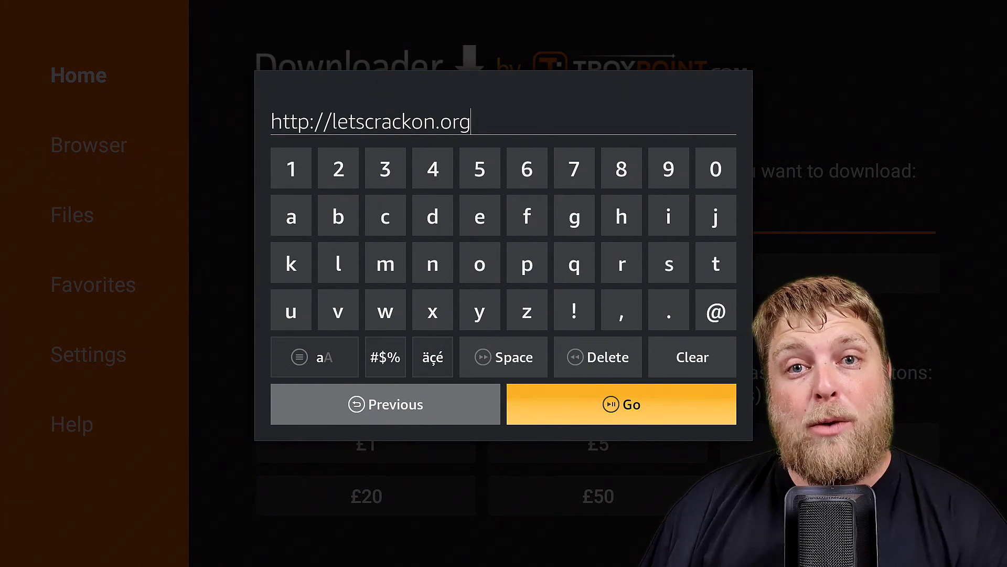
# Load letscrackon.org, try downloading VLC Player, and dismiss the unknown error message
pyautogui.press('Return')
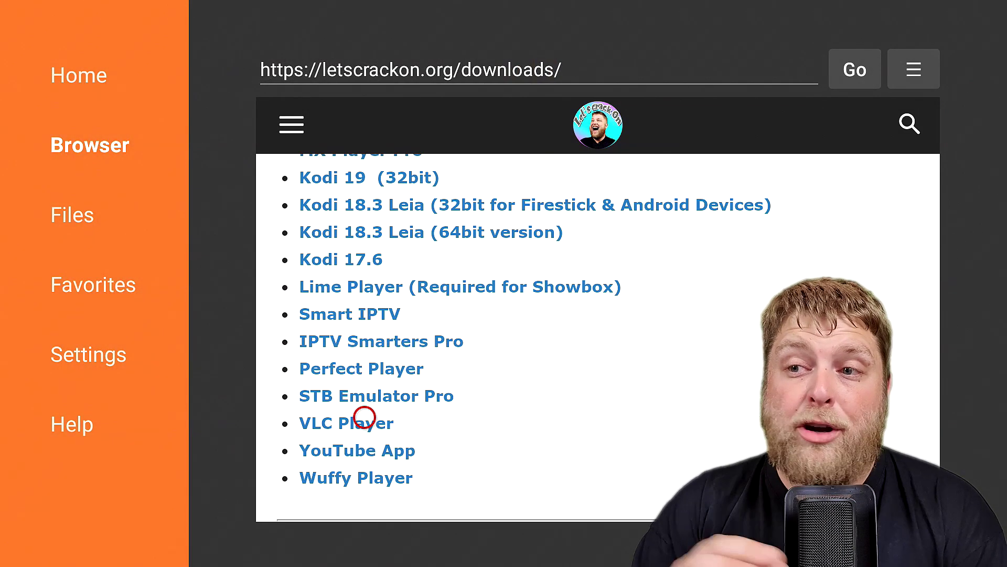
pyautogui.click(365, 417)
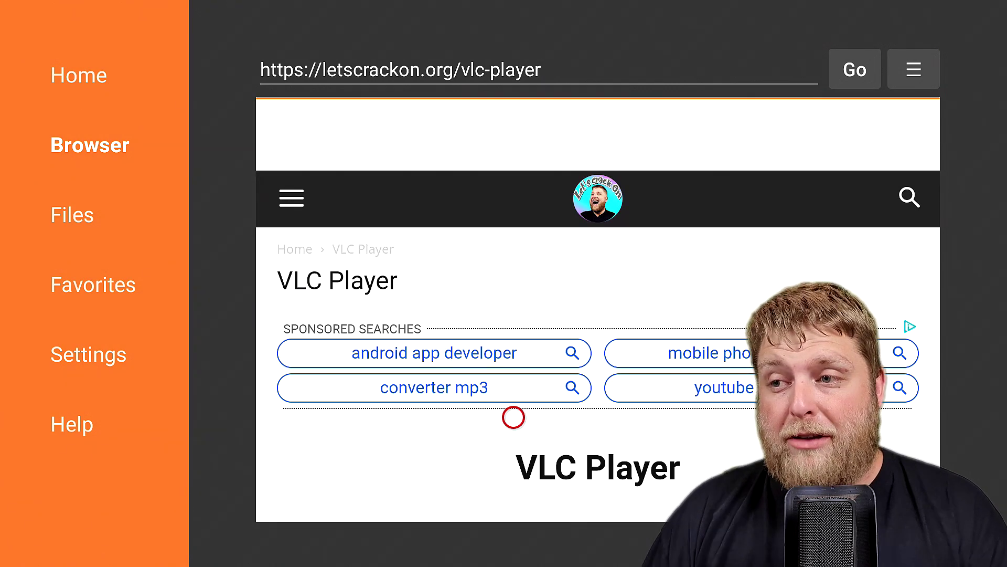
pyautogui.scroll(-5, 513, 499)
pyautogui.click(592, 342)
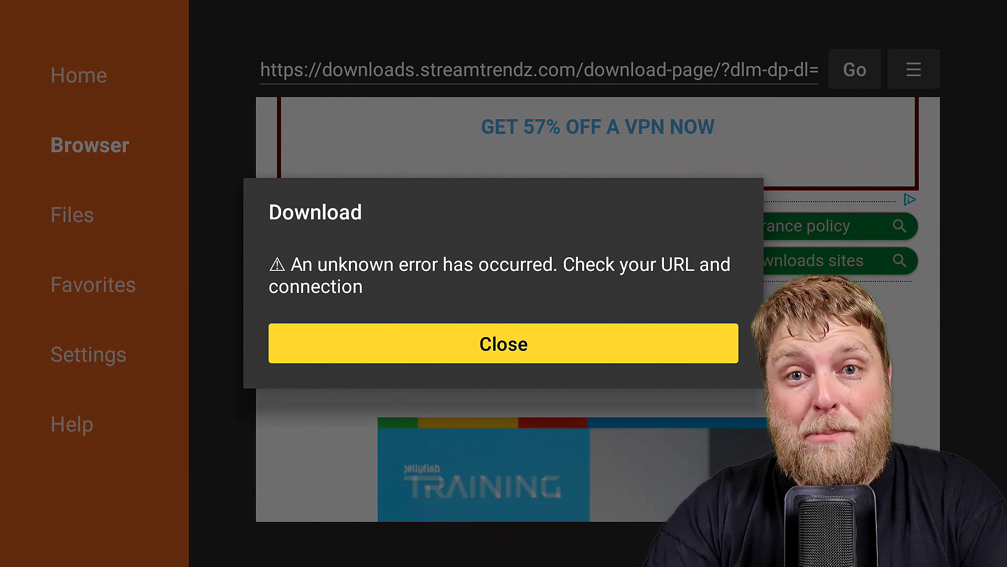
pyautogui.press('Return')
# Exit Downloader back to the Fire TV installed applications list
pyautogui.press('Up')
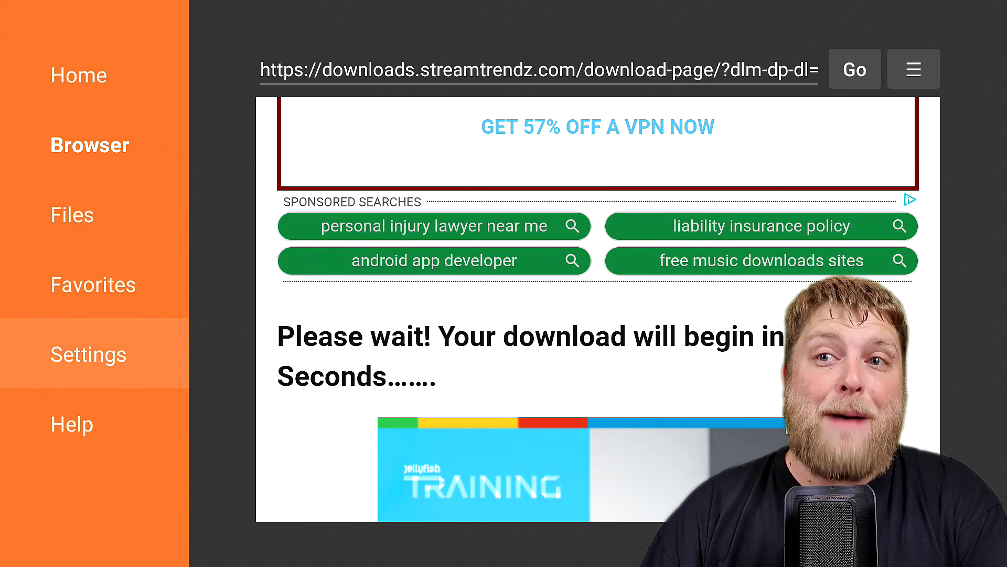
pyautogui.press('Up')
pyautogui.press('Up')
pyautogui.press('Up')
pyautogui.press('Up')
pyautogui.press('Return')
pyautogui.press('Escape')
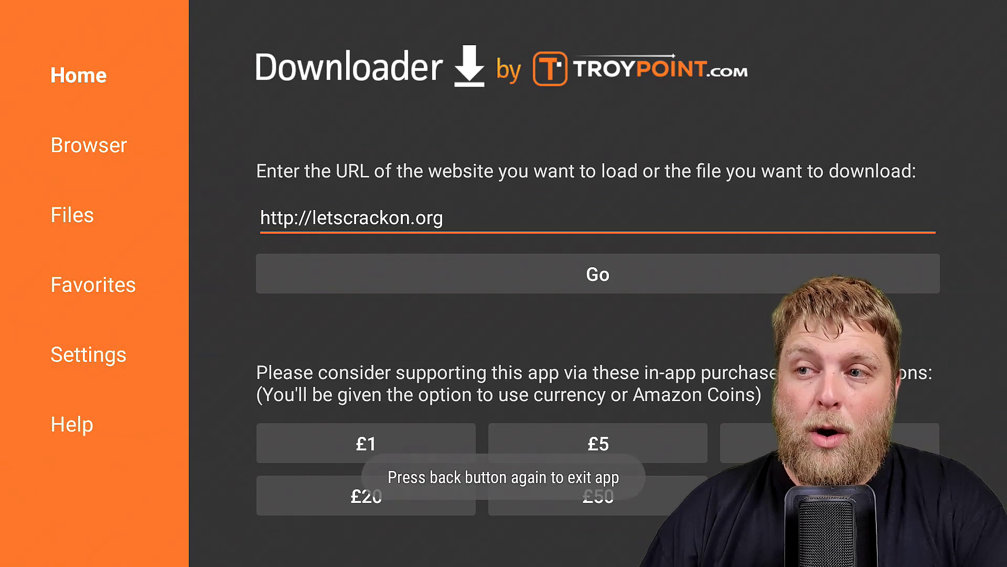
pyautogui.press('Escape')
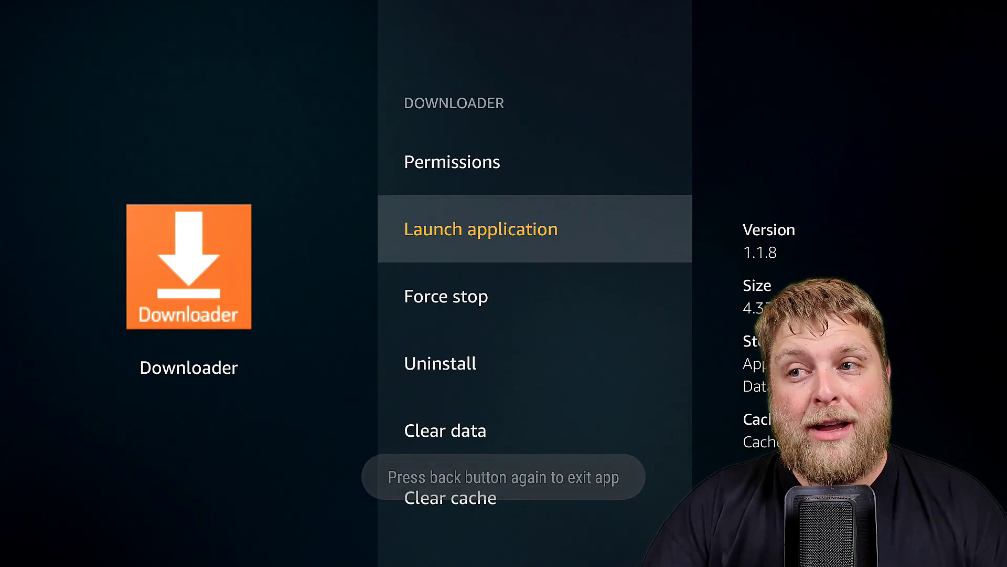
pyautogui.press('Escape')
# Clear Downloader's data from its application settings and relaunch the app
pyautogui.press('Down')
pyautogui.press('Up')
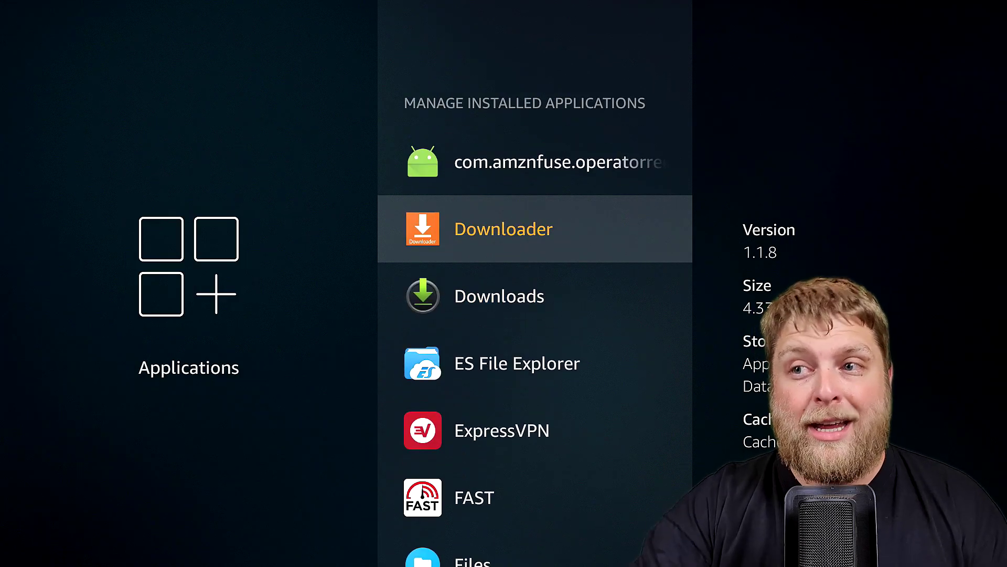
pyautogui.press('Return')
pyautogui.press('Down')
pyautogui.press('Down')
pyautogui.press('Down')
pyautogui.press('Down')
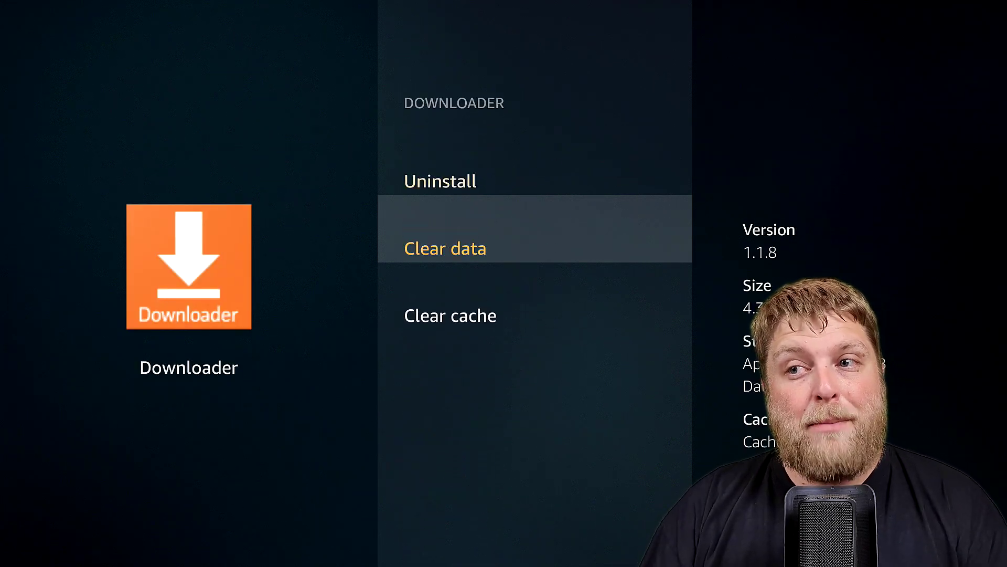
pyautogui.press('Return')
pyautogui.press('Return')
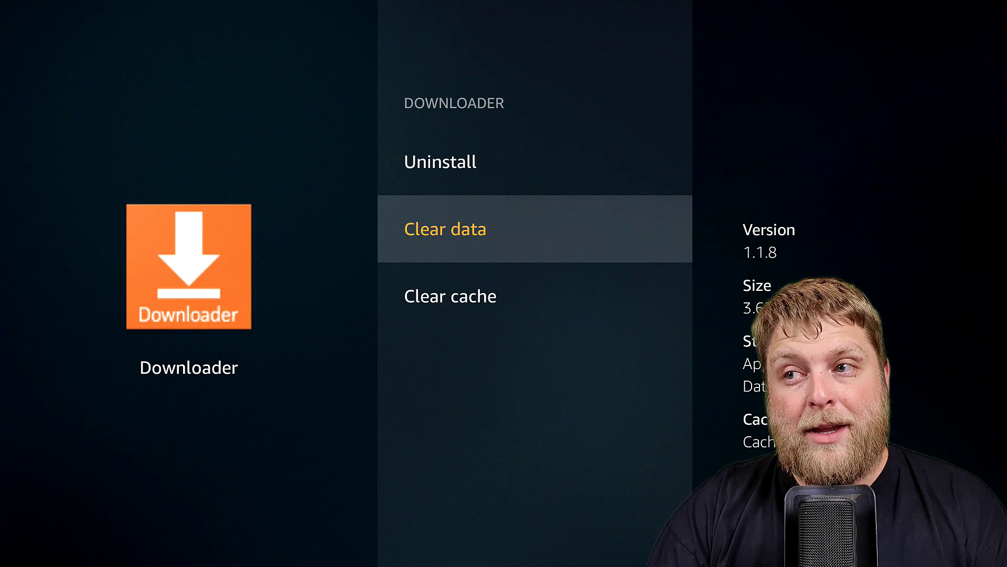
pyautogui.press('Up')
pyautogui.press('Up')
pyautogui.press('Up')
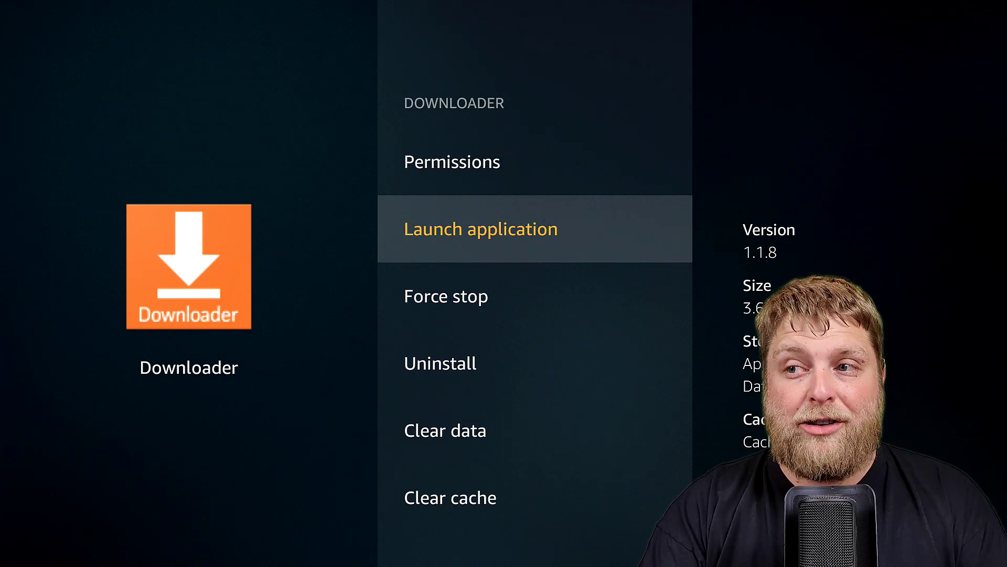
pyautogui.press('Return')
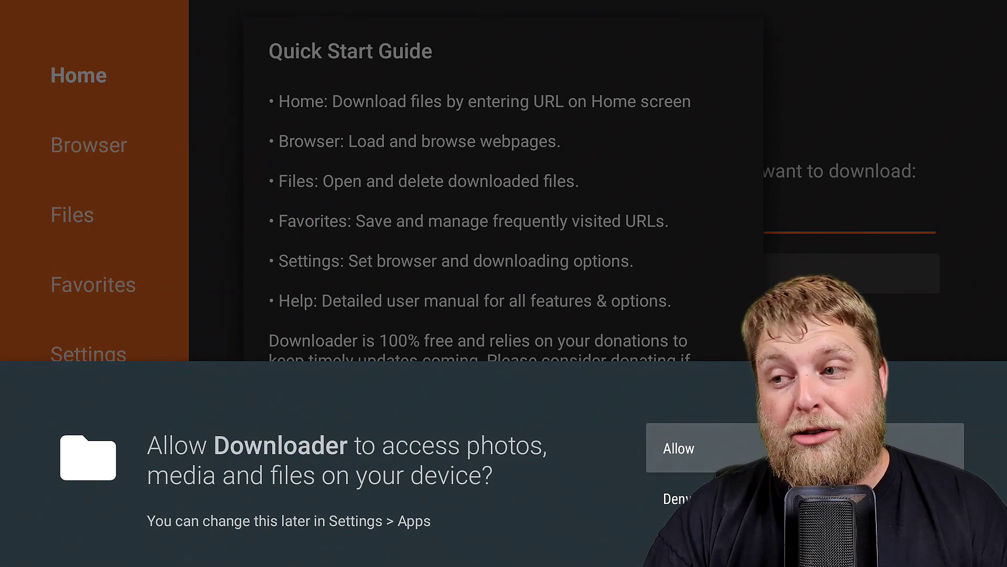
# Allow Downloader access to media and files on the permission prompt
pyautogui.press('Down')
pyautogui.press('Up')
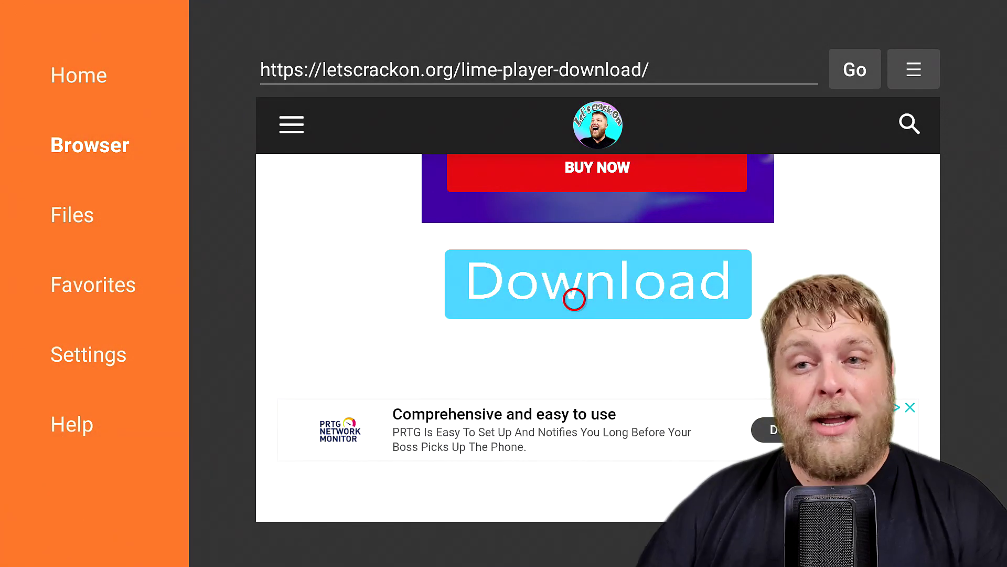
# Download the Lime Player 1.0.5 APK and start its installation
pyautogui.click(575, 299)
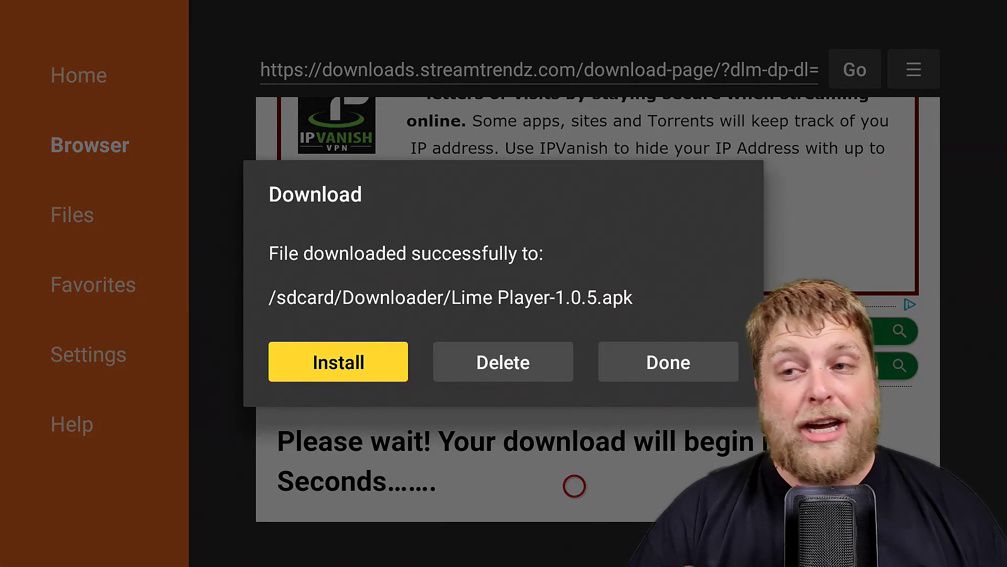
pyautogui.press('Return')
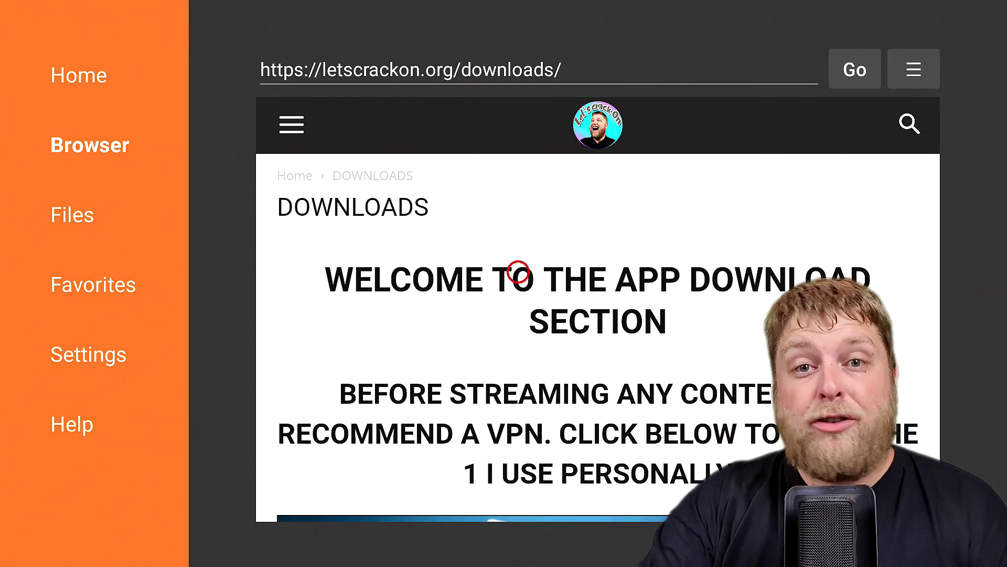
# Leave the address field and open Downloader's Settings section
pyautogui.click(555, 70)
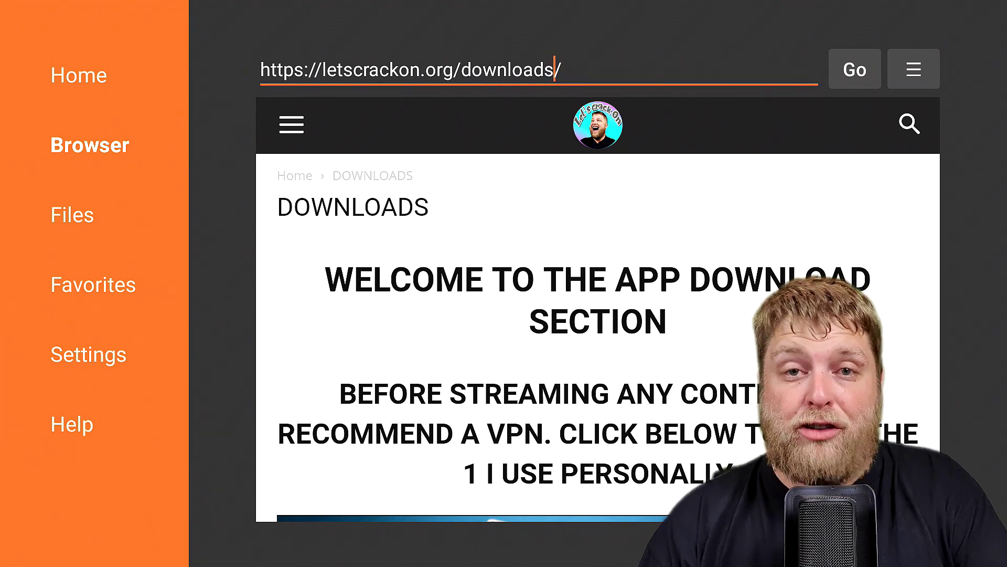
pyautogui.press('Left')
pyautogui.press('Left')
pyautogui.press('Left')
pyautogui.press('Left')
pyautogui.press('Left')
pyautogui.press('Left')
pyautogui.press('Left')
pyautogui.press('Left')
pyautogui.press('Left')
pyautogui.press('Left')
pyautogui.press('Left')
pyautogui.press('Left')
pyautogui.press('Left')
pyautogui.press('Left')
pyautogui.press('Left')
pyautogui.press('Left')
pyautogui.press('Left')
pyautogui.press('Left')
pyautogui.press('Left')
pyautogui.press('Left')
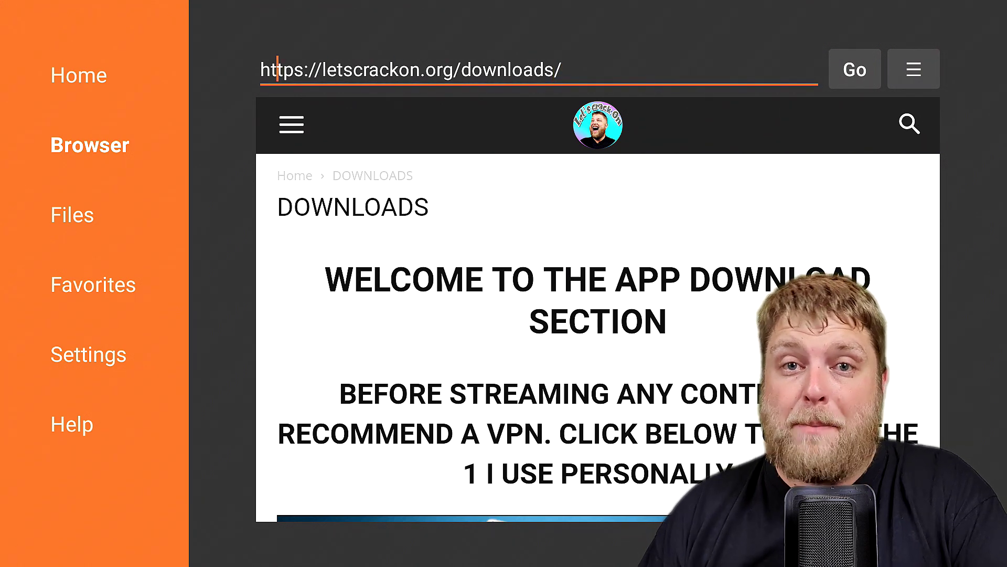
pyautogui.press('Left')
pyautogui.press('Left')
pyautogui.press('Left')
pyautogui.press('Down')
pyautogui.press('Down')
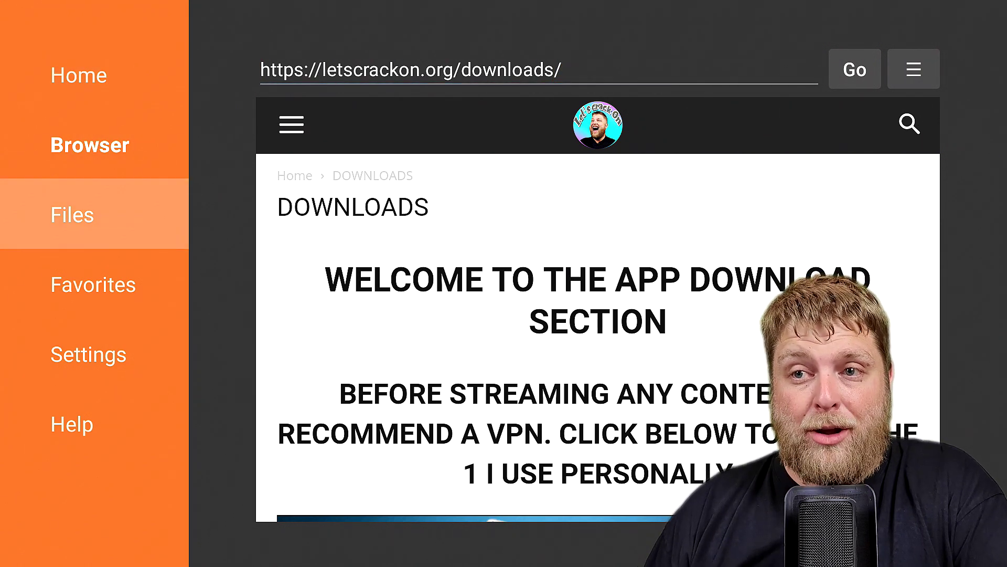
pyautogui.press('Down')
pyautogui.press('Down')
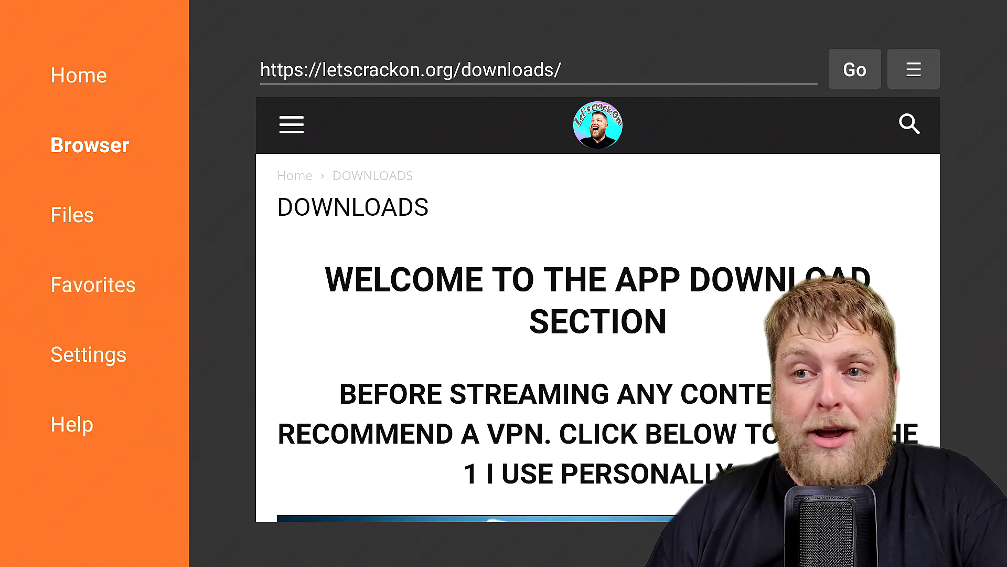
pyautogui.press('Return')
# Enable JavaScript for Downloader's browser, confirming Yes in the warning
pyautogui.press('Right')
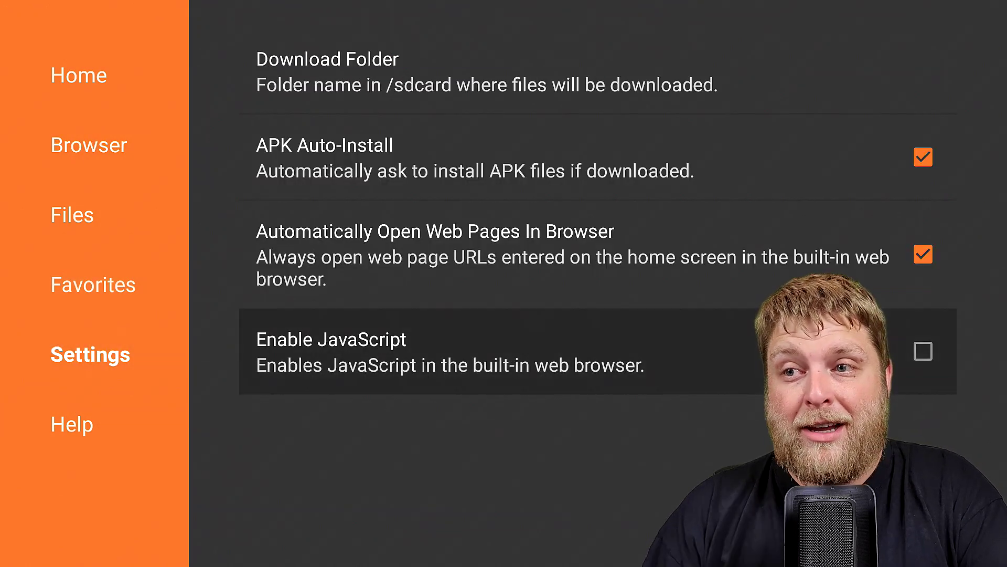
pyautogui.press('Return')
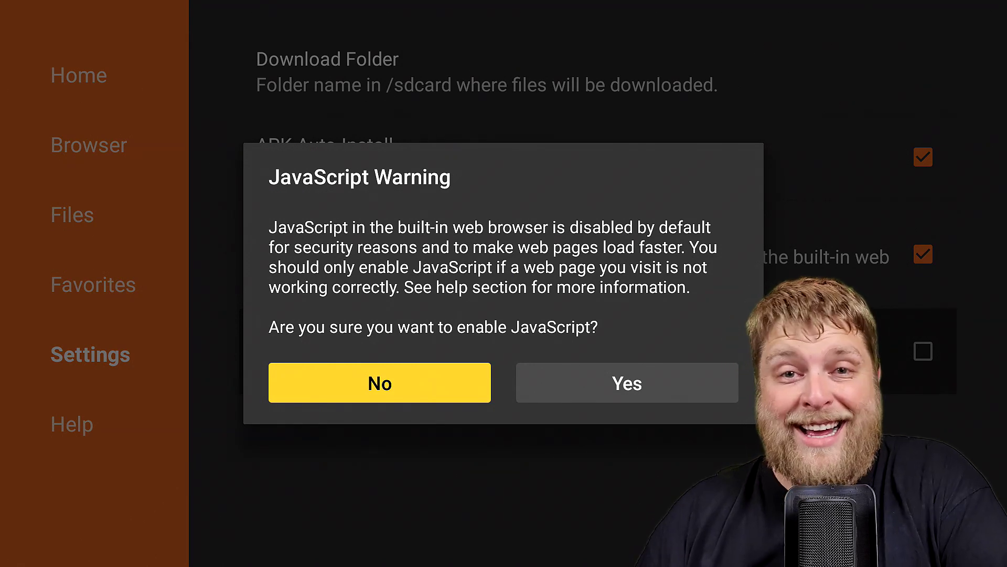
pyautogui.press('Return')
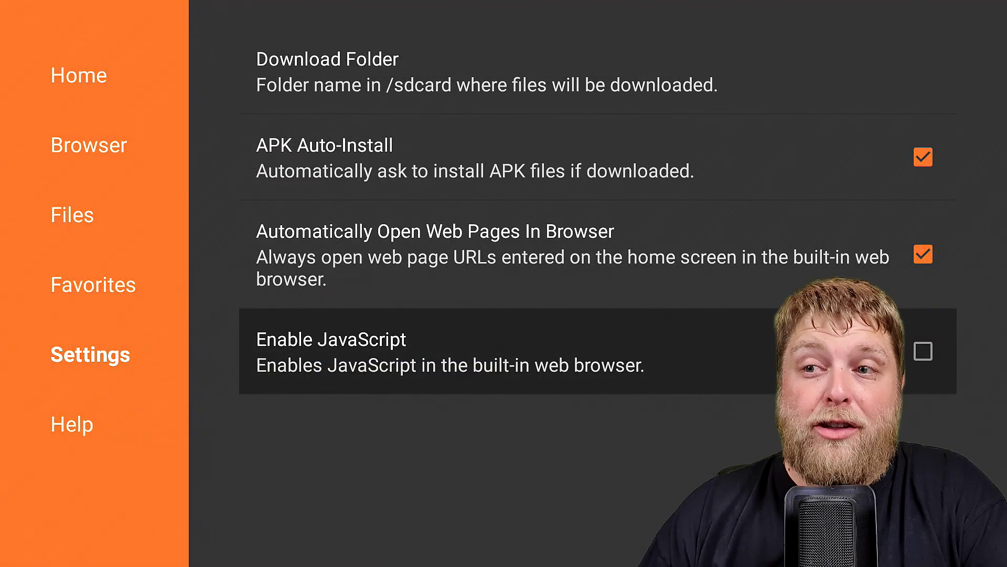
pyautogui.press('Return')
pyautogui.press('Right')
pyautogui.press('Return')
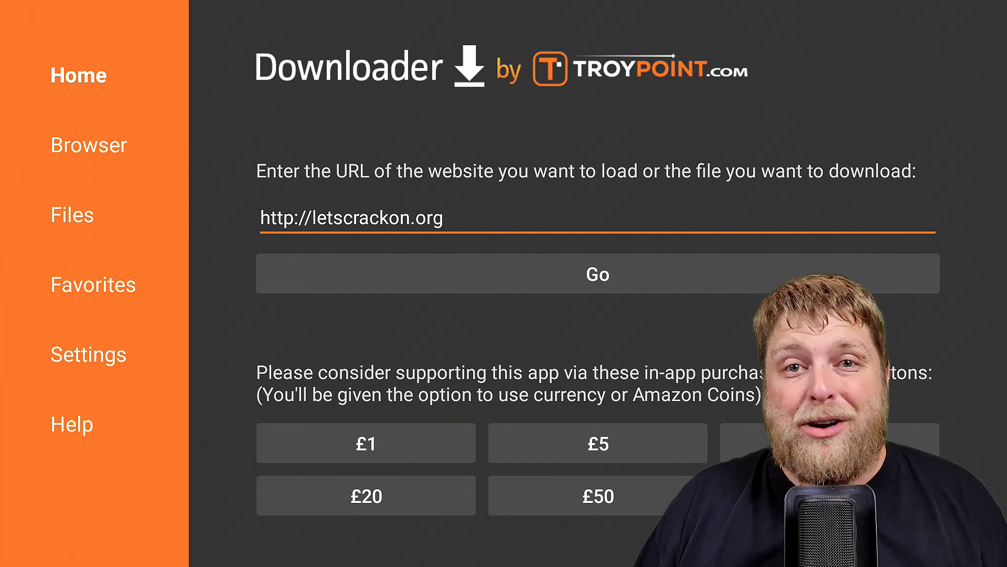
# Load letscrackon.org and pick Welcome from the site's hamburger menu
pyautogui.press('Down')
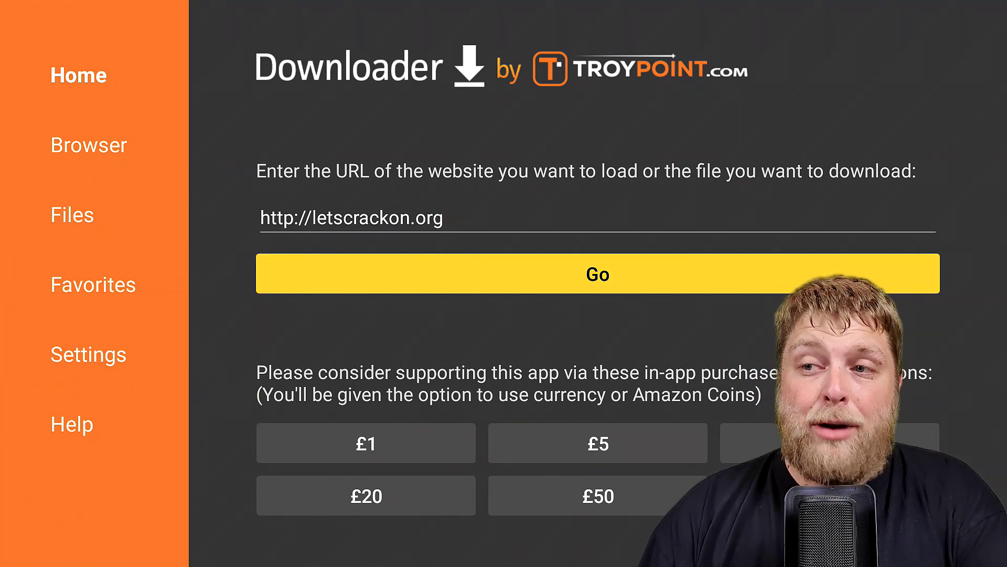
pyautogui.press('Return')
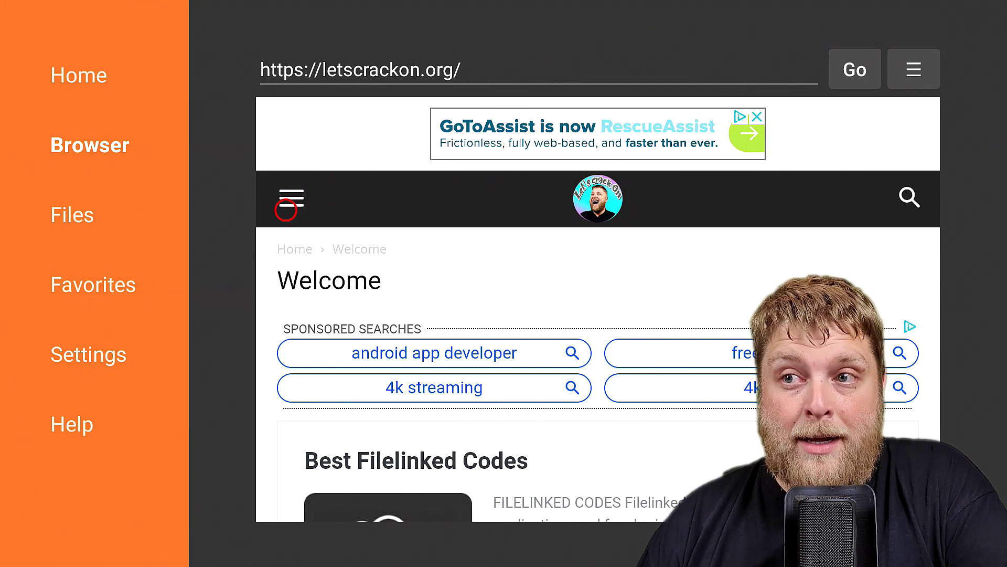
pyautogui.click(286, 210)
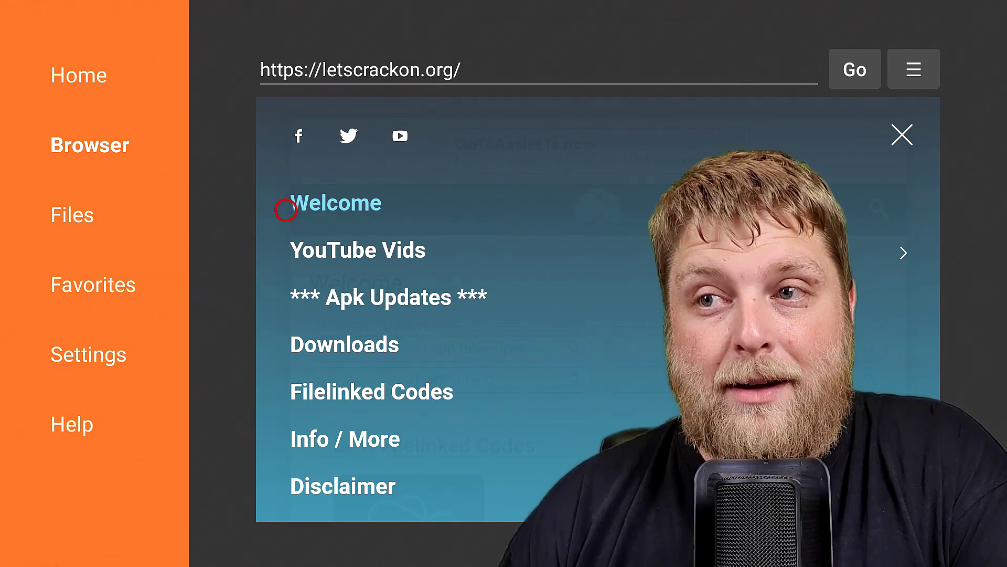
pyautogui.click(288, 206)
pyautogui.click(291, 193)
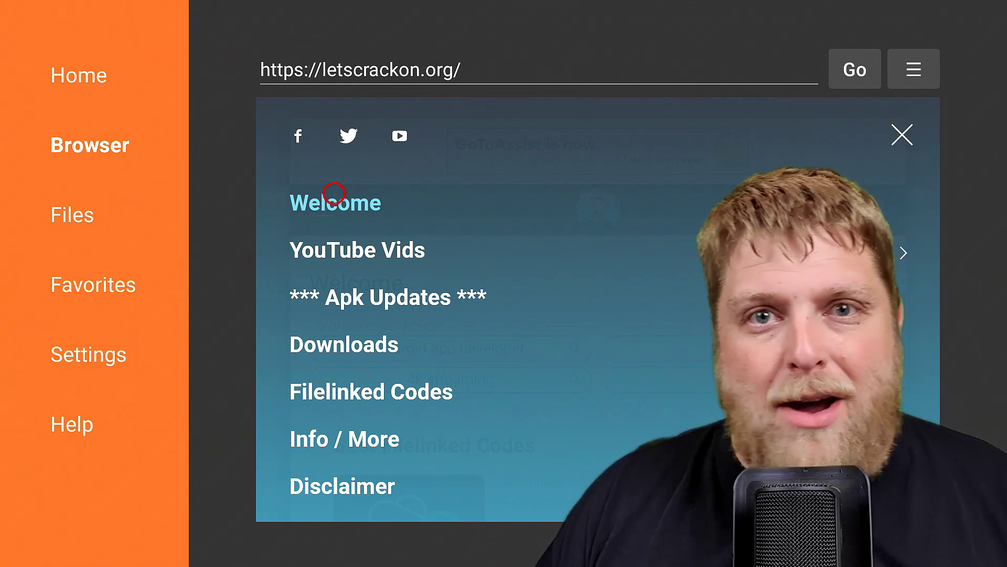
pyautogui.click(334, 193)
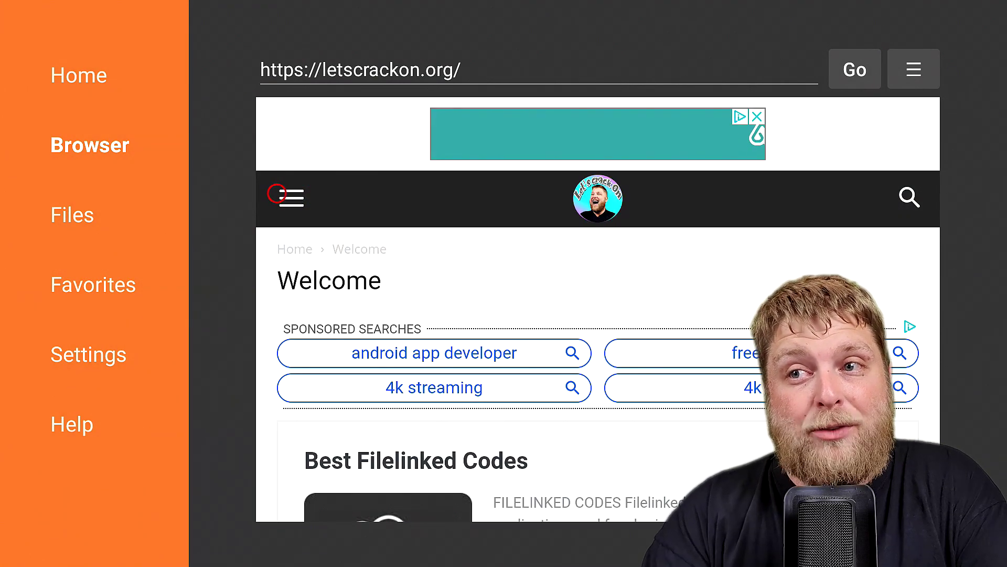
pyautogui.click(276, 193)
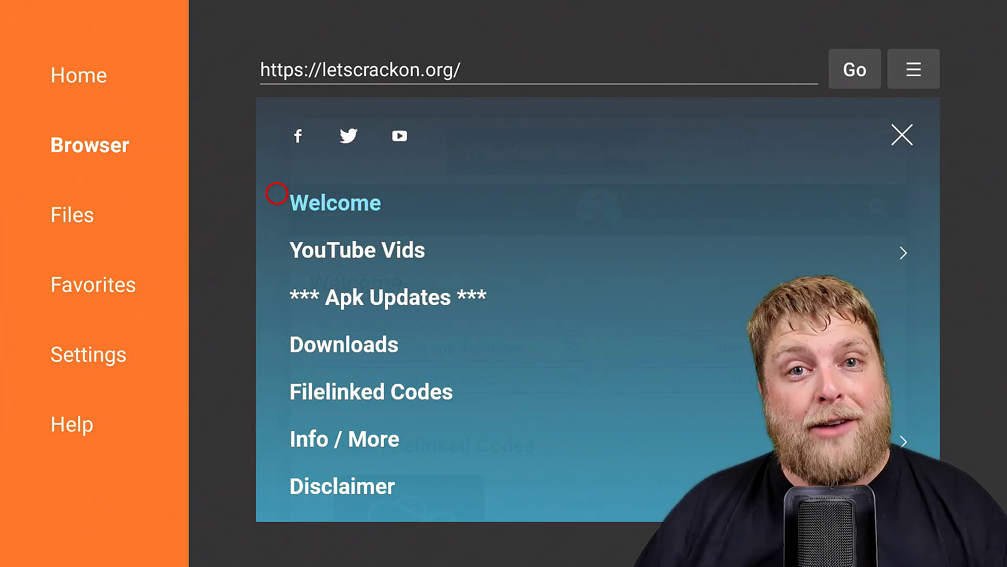
pyautogui.click(277, 194)
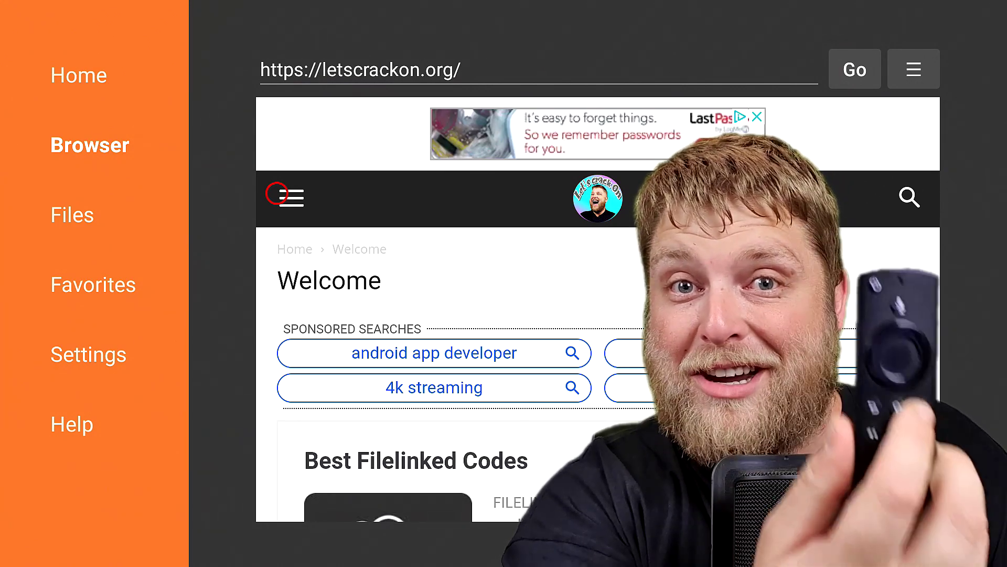
# Switch Downloader's browser to Fullscreen Mode and open the site's DOWNLOADS page
pyautogui.press('Up')
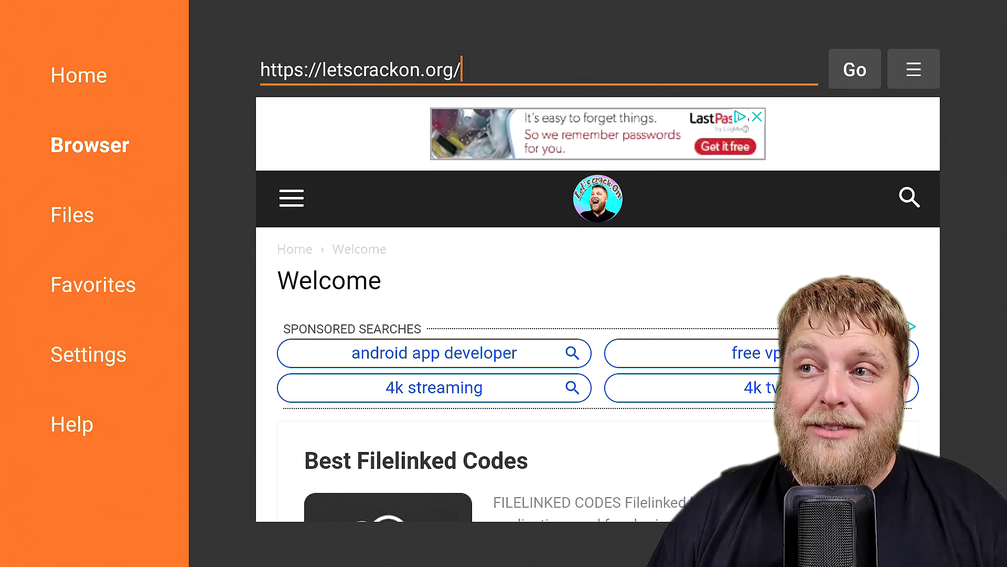
pyautogui.press('Right')
pyautogui.press('Right')
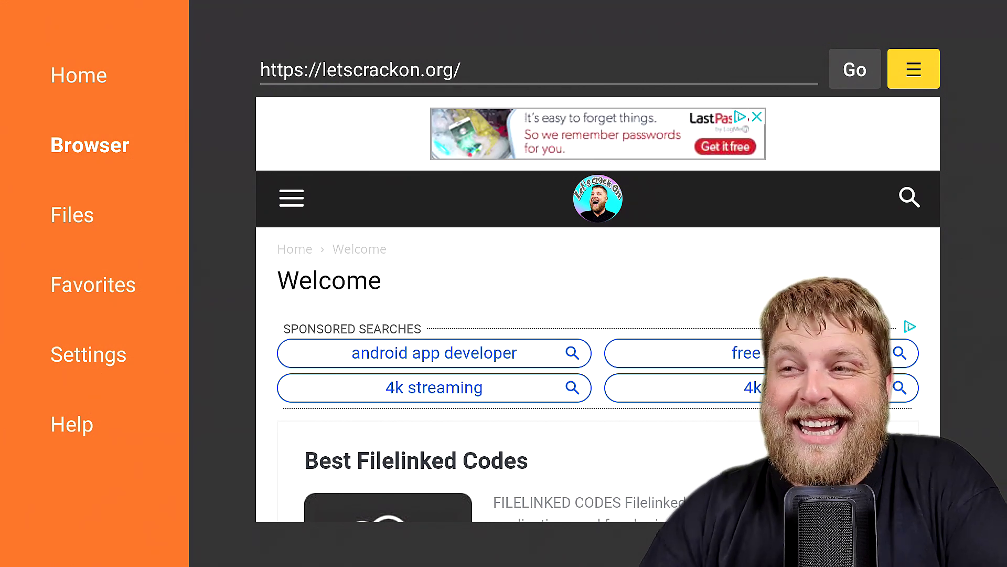
pyautogui.press('Return')
pyautogui.press('Down')
pyautogui.press('Down')
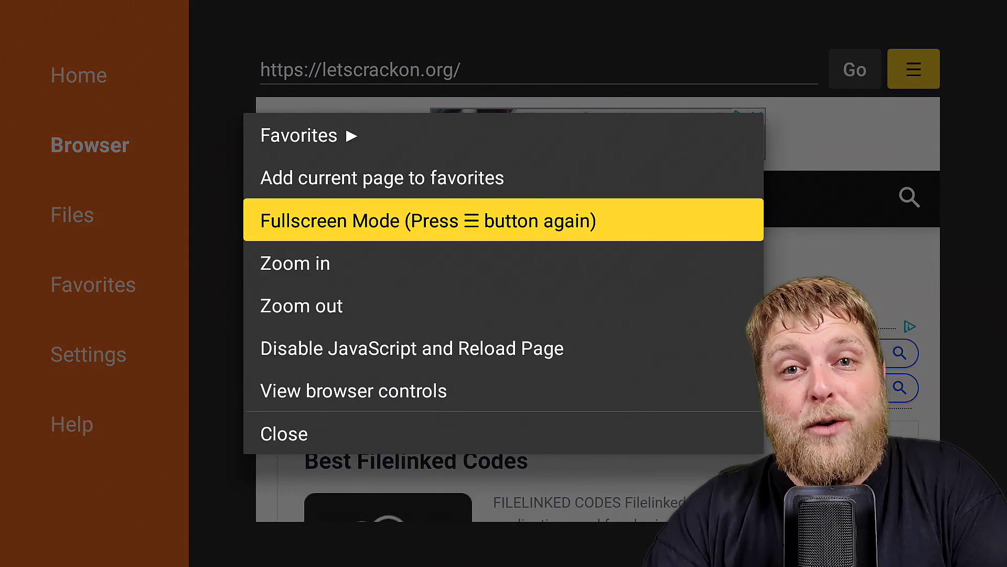
pyautogui.press('Return')
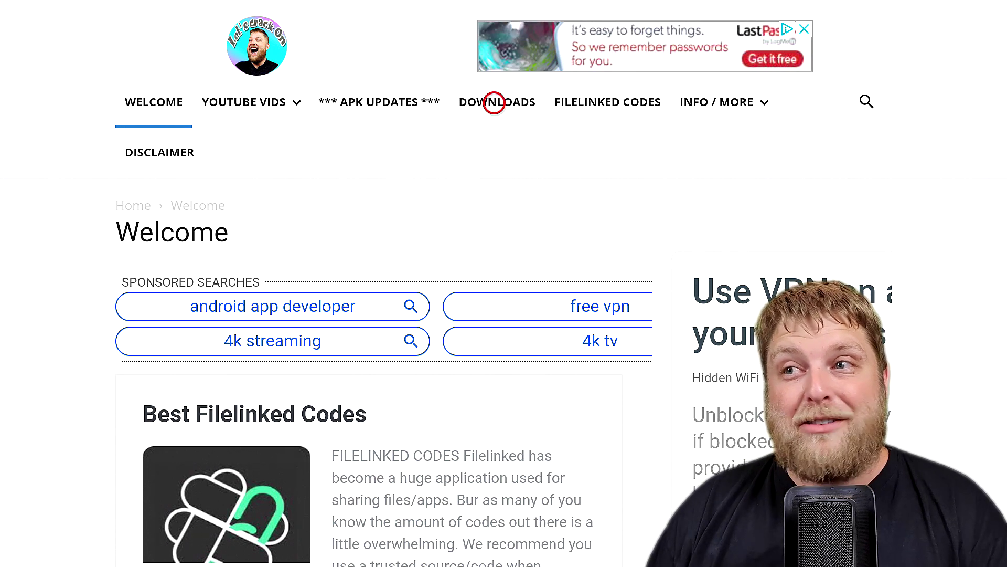
pyautogui.click(494, 103)
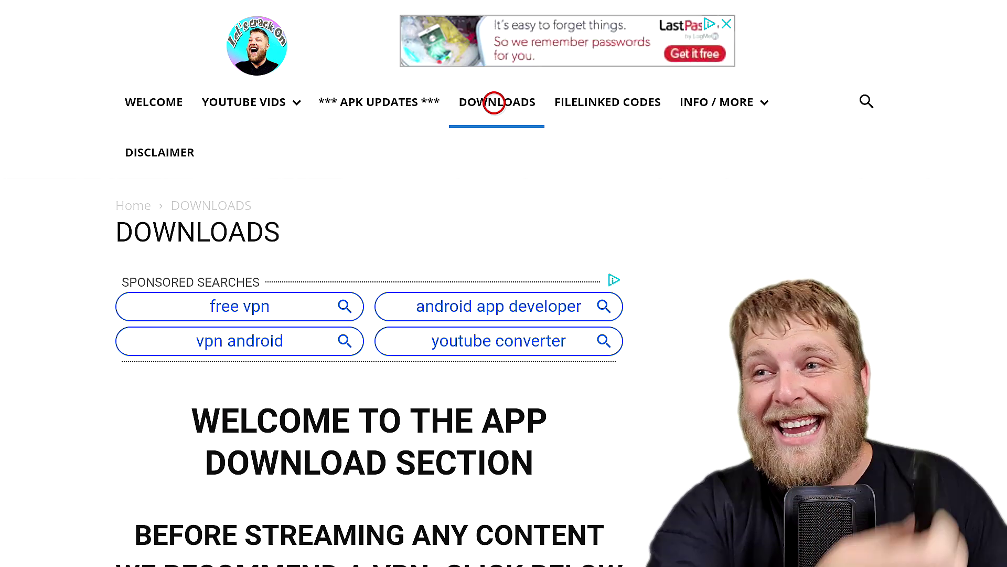
# Exit fullscreen, open and close the site menu, then return to the Fire TV home
pyautogui.press('Menu')
pyautogui.press('Return')
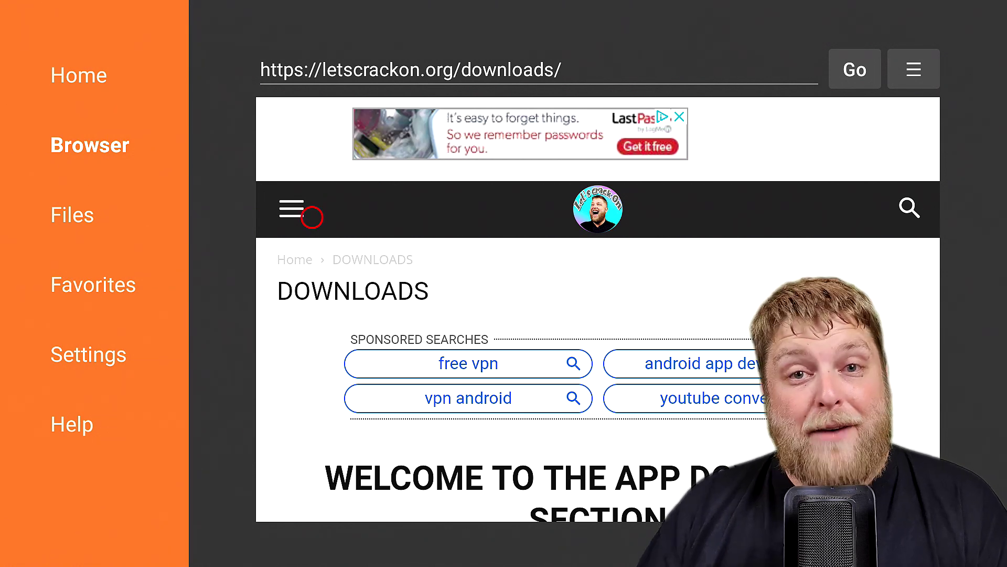
pyautogui.click(312, 217)
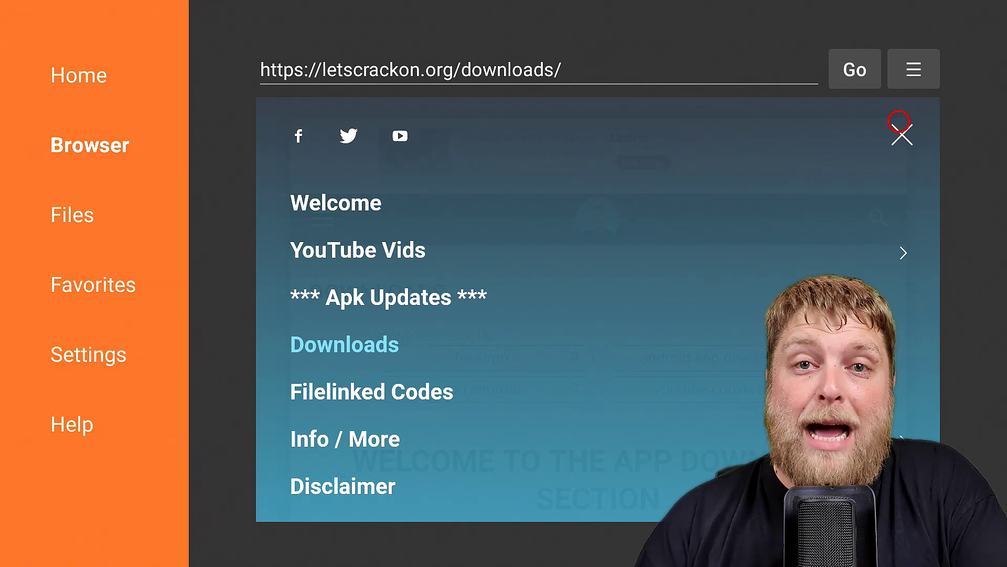
pyautogui.click(899, 122)
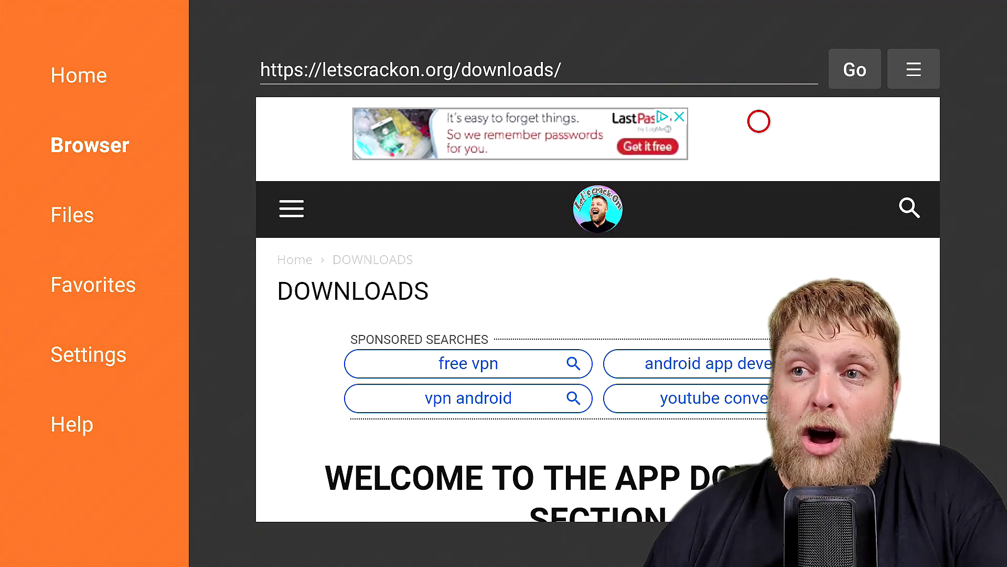
pyautogui.press('Home')
pyautogui.press('Left')
pyautogui.press('Return')
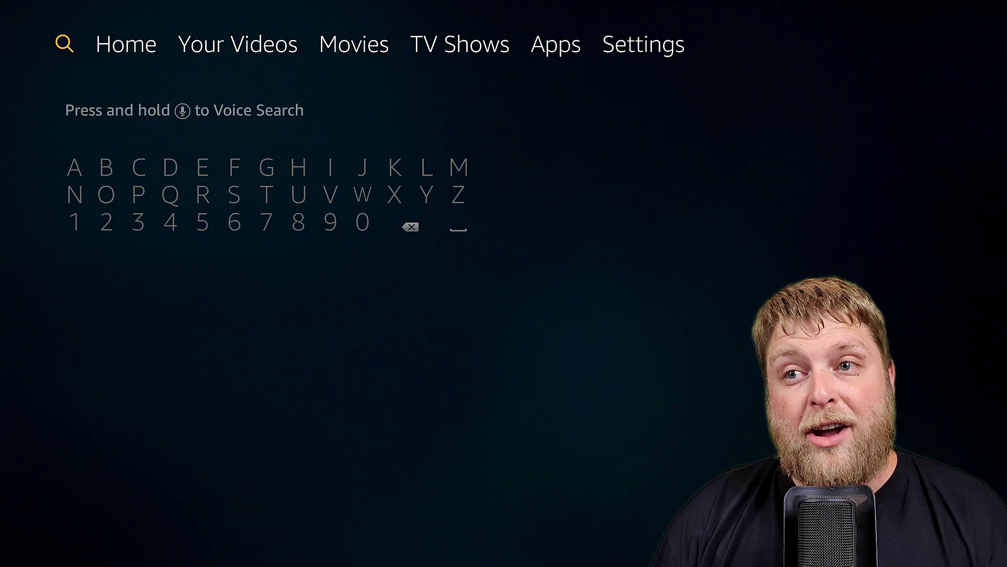
pyautogui.press('Down')
pyautogui.press('Right')
pyautogui.press('Right')
pyautogui.press('Right')
pyautogui.press('Return')
pyautogui.press('Left')
pyautogui.press('Left')
pyautogui.press('Down')
pyautogui.press('Return')
pyautogui.press('Left')
pyautogui.press('Left')
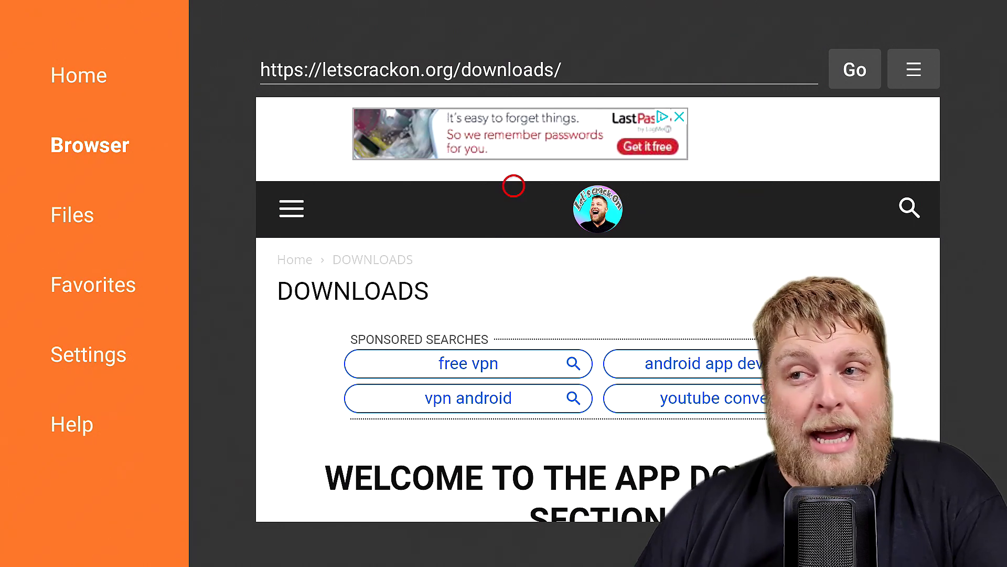
# Add the letscrackon.org downloads page to Downloader favorites and save it
pyautogui.press('Up')
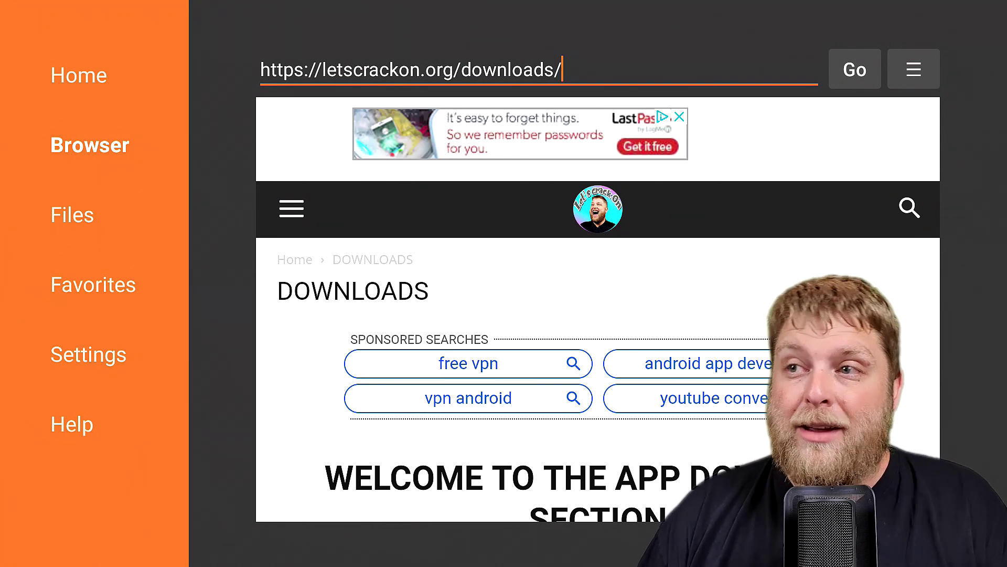
pyautogui.press('Right')
pyautogui.press('Right')
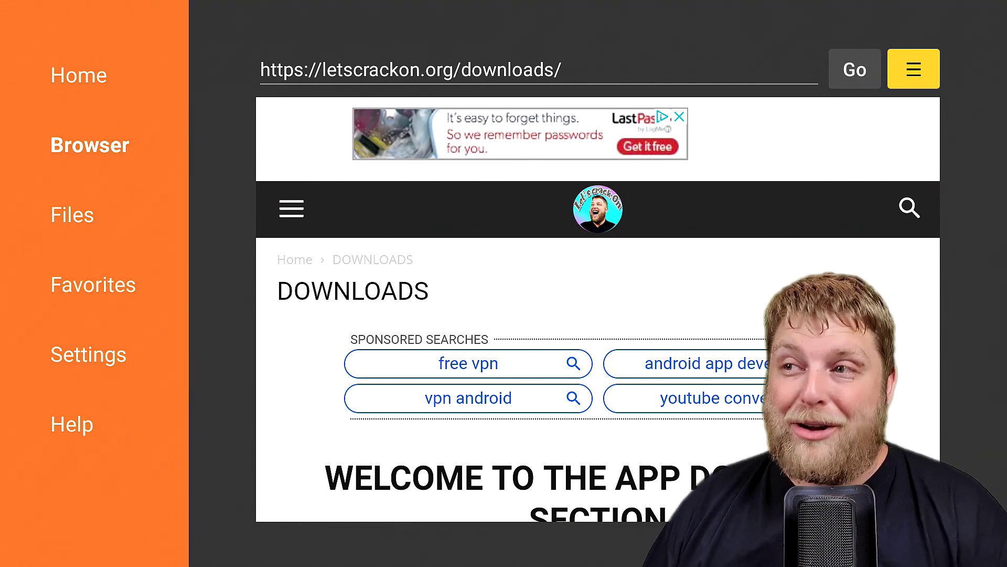
pyautogui.press('Menu')
pyautogui.press('Down')
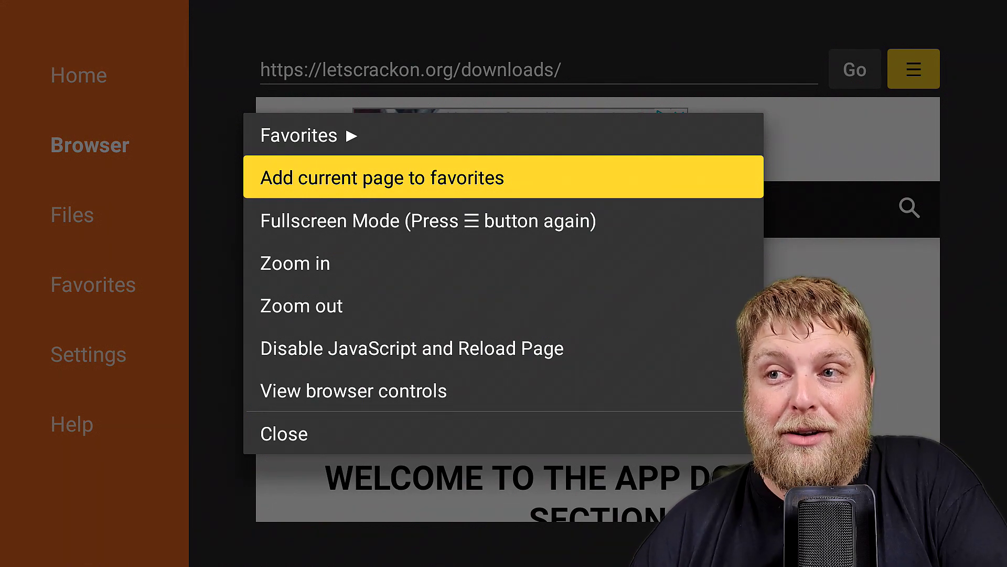
pyautogui.press('Return')
pyautogui.press('Down')
pyautogui.press('Left')
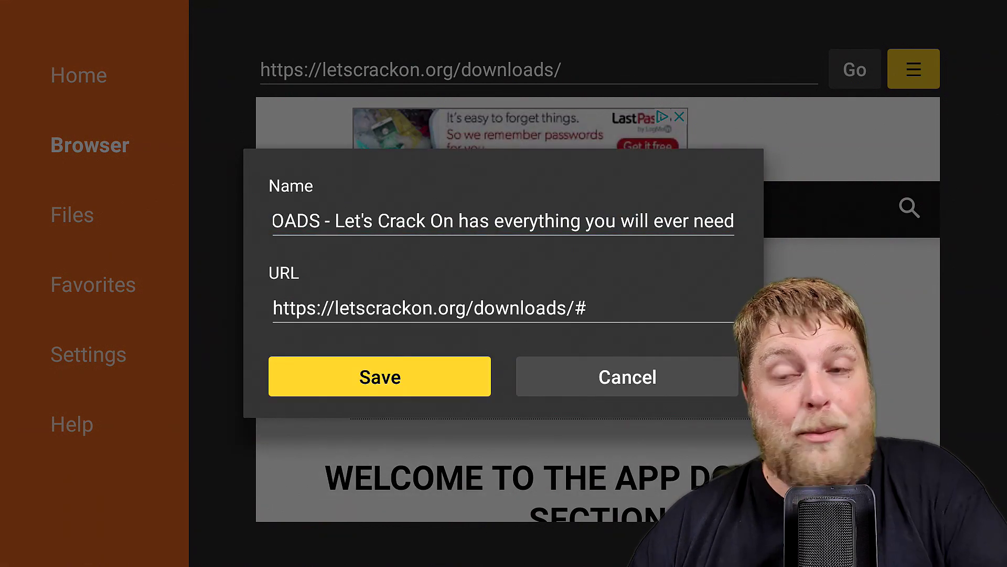
pyautogui.press('Return')
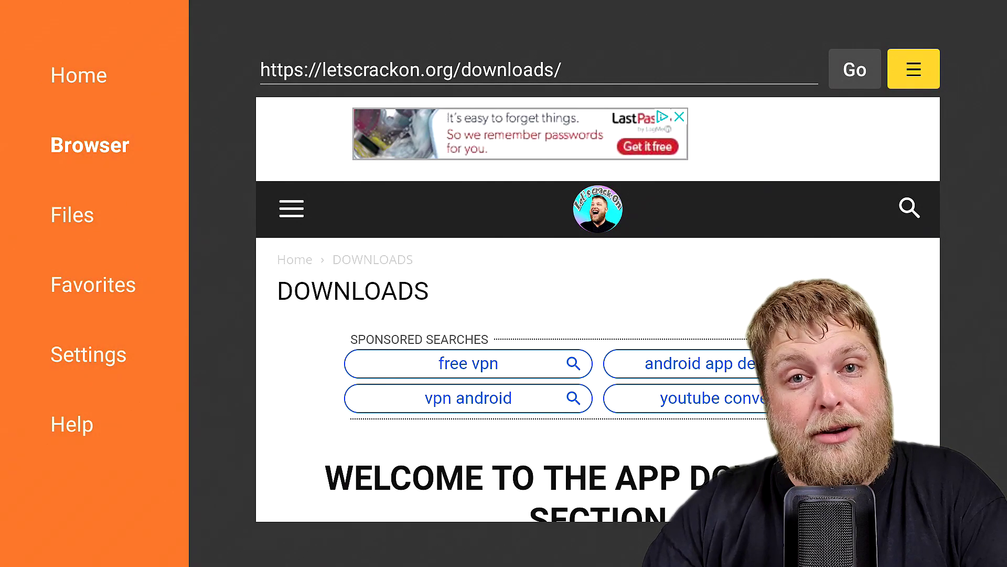
pyautogui.press('Left')
pyautogui.press('Left')
pyautogui.press('Left')
pyautogui.press('Left')
pyautogui.press('Left')
pyautogui.press('Left')
pyautogui.press('Left')
pyautogui.press('Left')
pyautogui.press('Left')
pyautogui.press('Left')
pyautogui.press('Left')
pyautogui.press('Left')
pyautogui.press('Left')
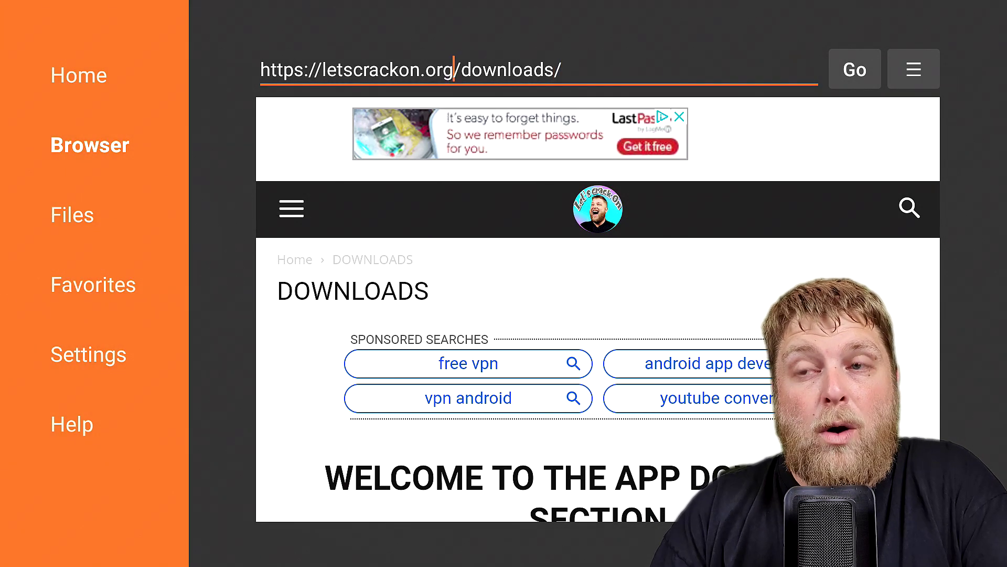
pyautogui.press('Left')
pyautogui.press('Left')
pyautogui.press('Left')
pyautogui.press('Left')
pyautogui.press('Left')
pyautogui.press('Left')
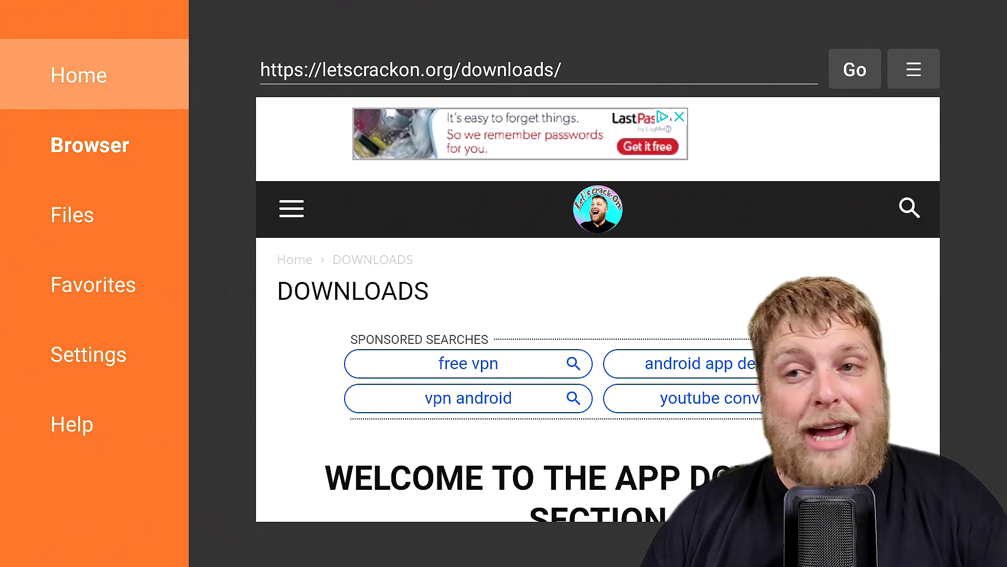
# Exit Downloader to the Fire TV home and relaunch it
pyautogui.press('Return')
pyautogui.press('Escape')
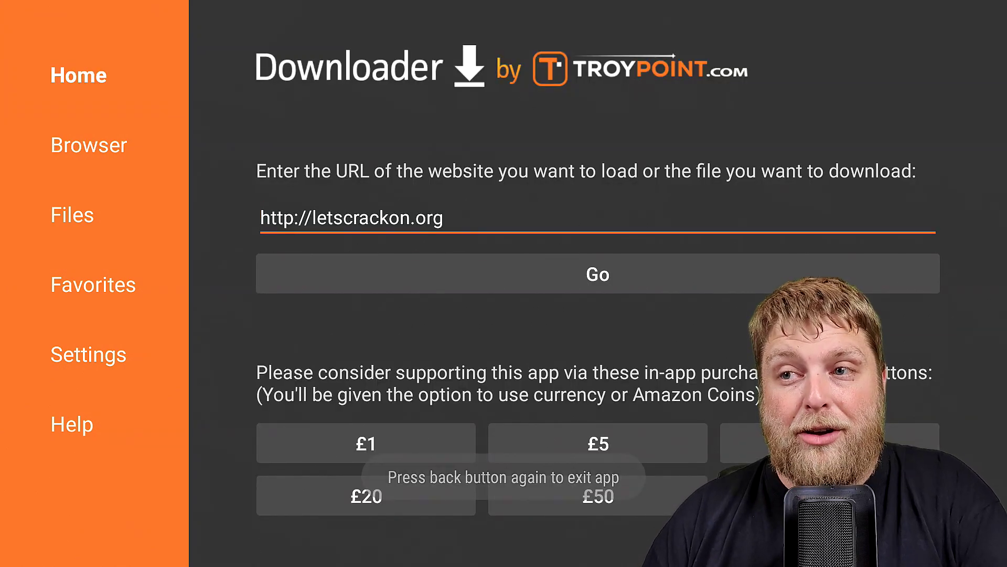
pyautogui.press('Escape')
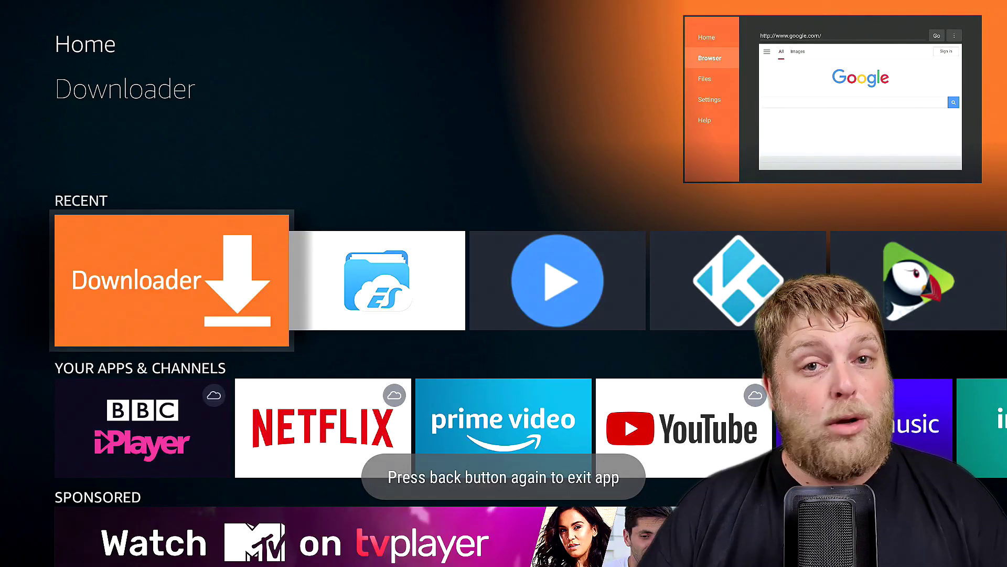
pyautogui.press('Return')
# Open Favorites and load the second saved DOWNLOADS entry in the browser
pyautogui.press('Left')
pyautogui.press('Left')
pyautogui.press('Left')
pyautogui.press('Left')
pyautogui.press('Left')
pyautogui.press('Left')
pyautogui.press('Left')
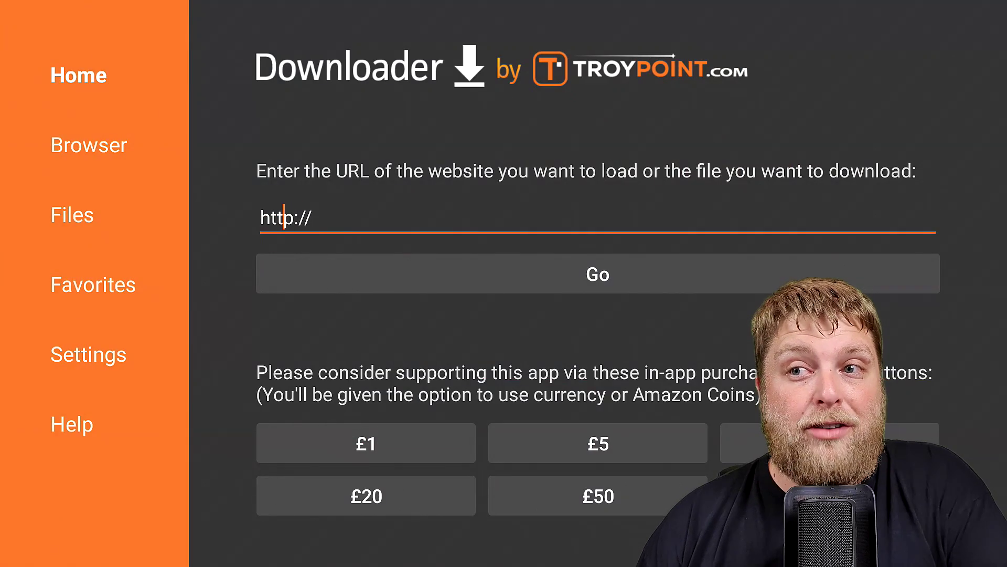
pyautogui.press('Down')
pyautogui.press('Return')
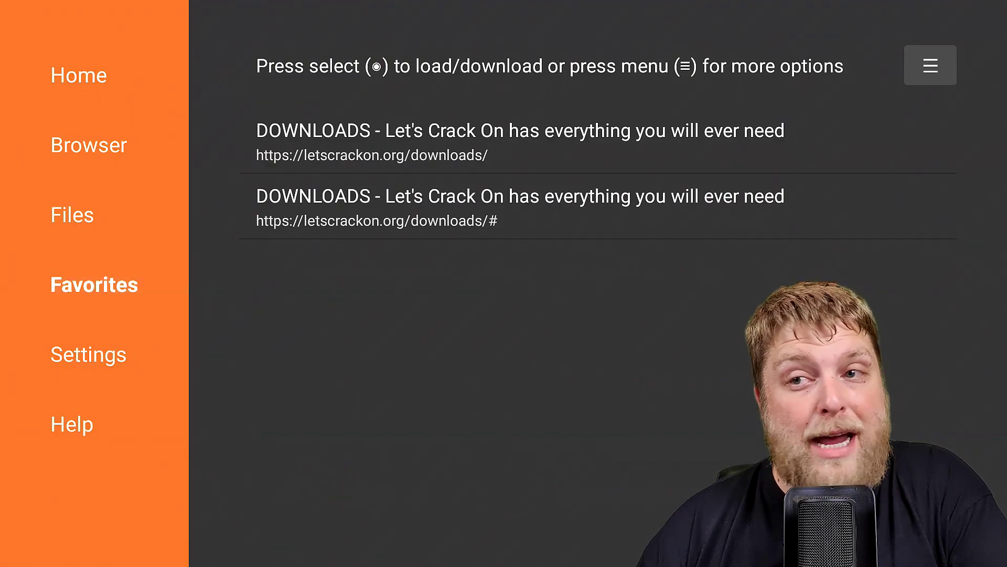
pyautogui.press('Right')
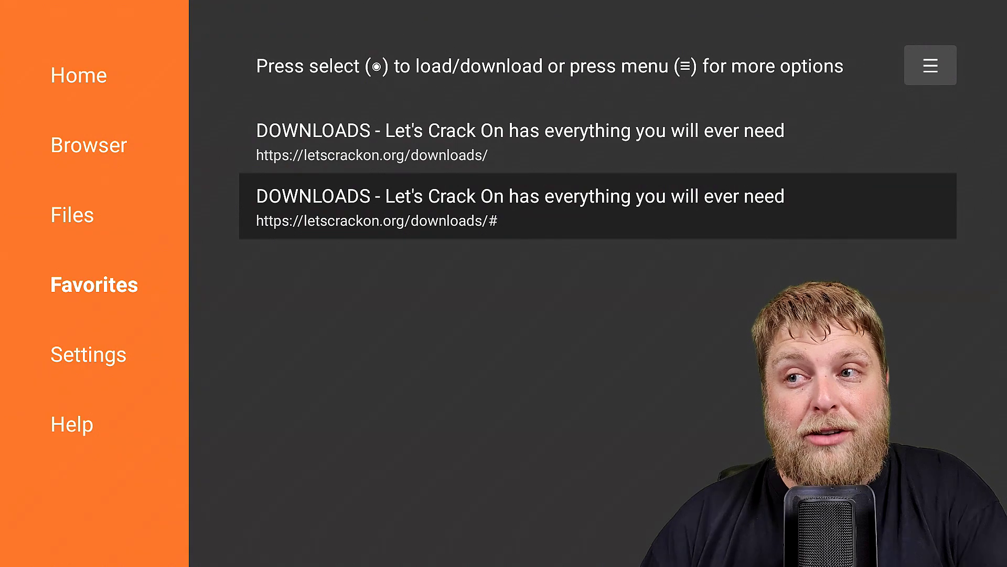
pyautogui.press('Return')
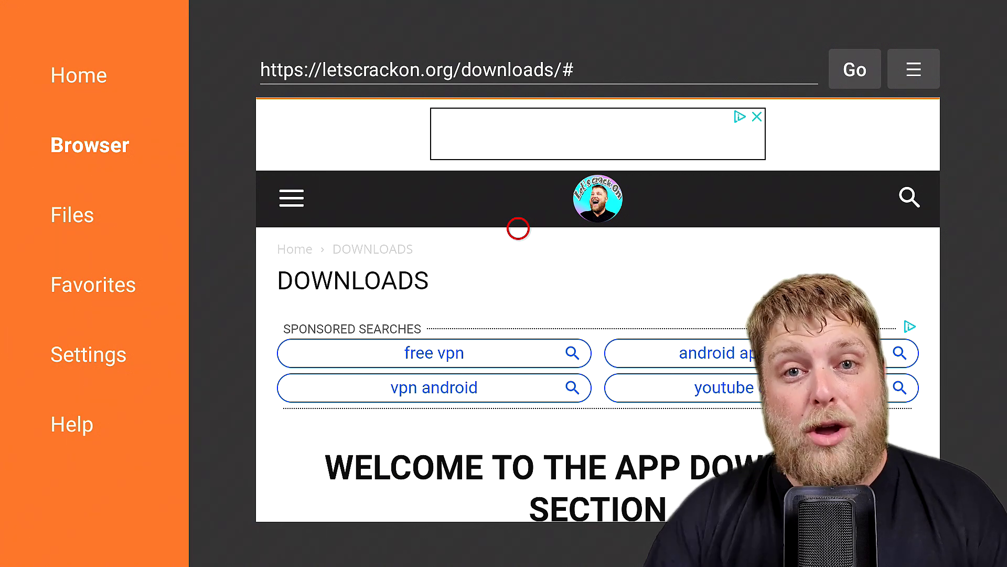
pyautogui.press('Escape')
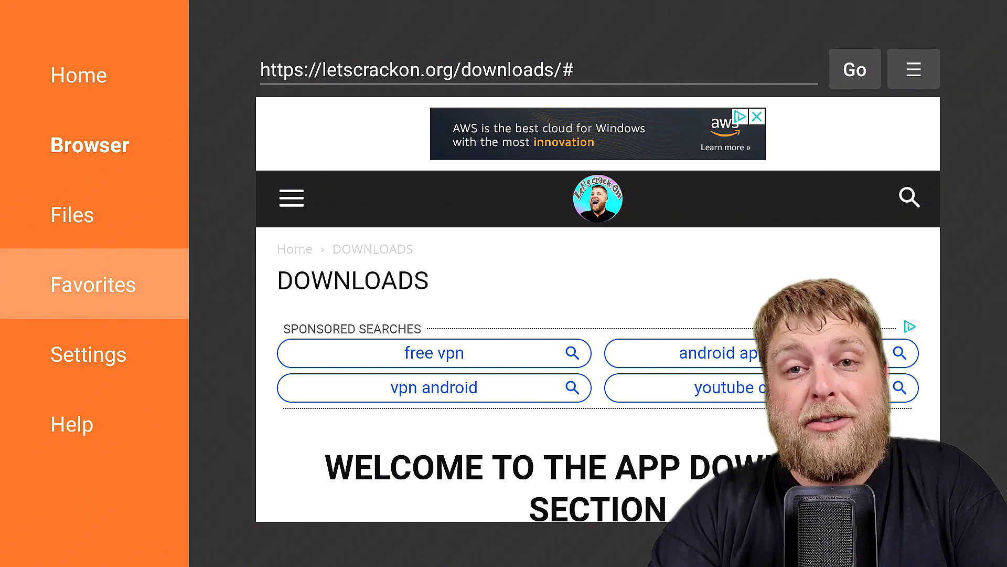
pyautogui.press('Up')
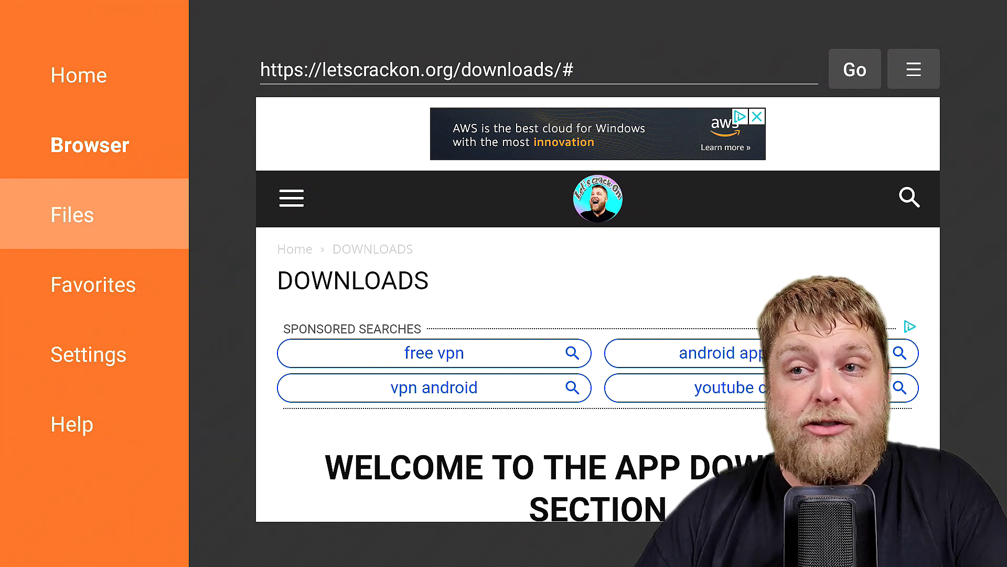
# Browse the downloaded files list, past the com.aot.filelinked APKs, and return to kodi-19.0.apk at the top
pyautogui.press('Right')
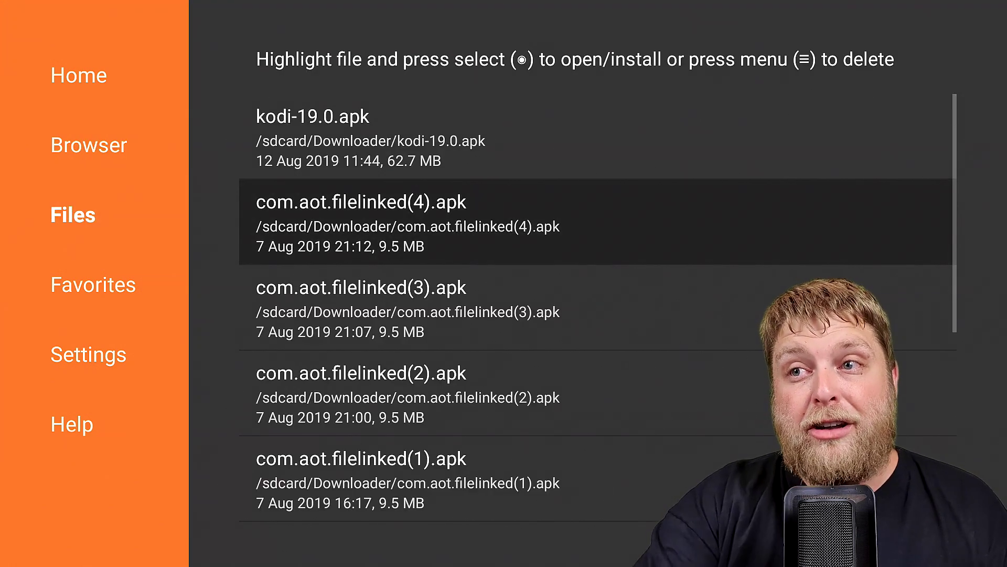
pyautogui.press('Up')
pyautogui.press('Down')
pyautogui.press('Down')
pyautogui.press('Down')
pyautogui.press('Up')
pyautogui.press('Up')
pyautogui.press('Up')
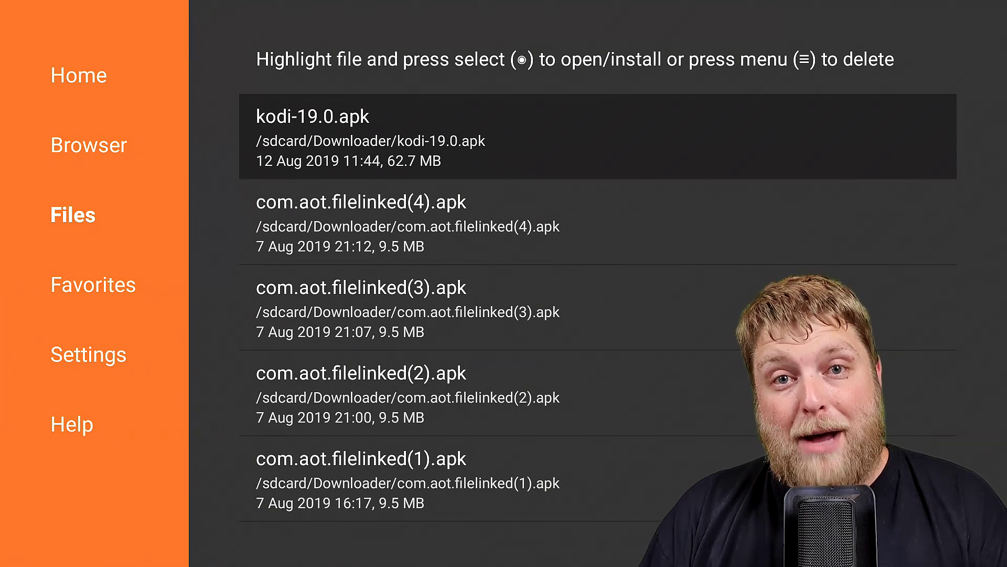
pyautogui.press('Down')
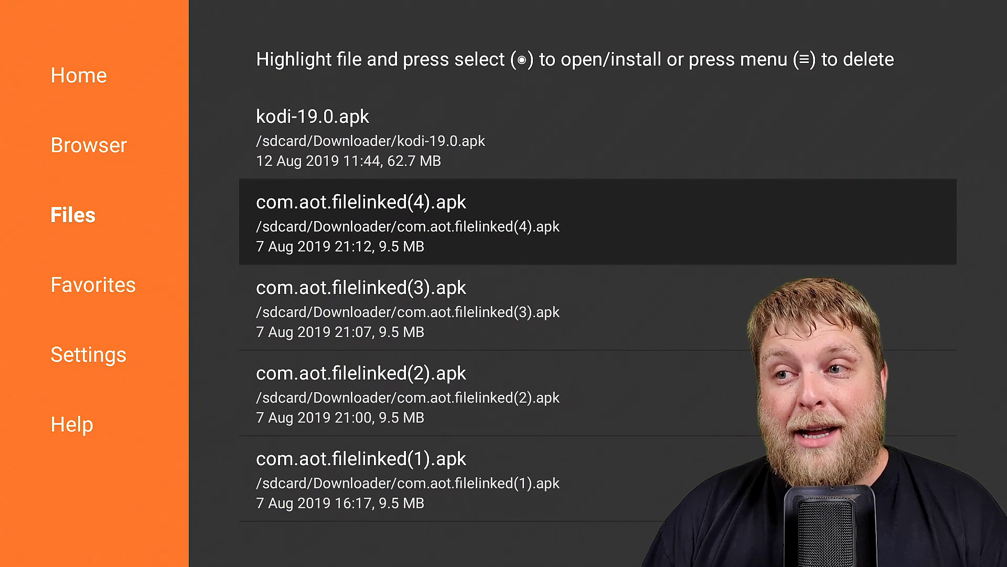
pyautogui.press('Down')
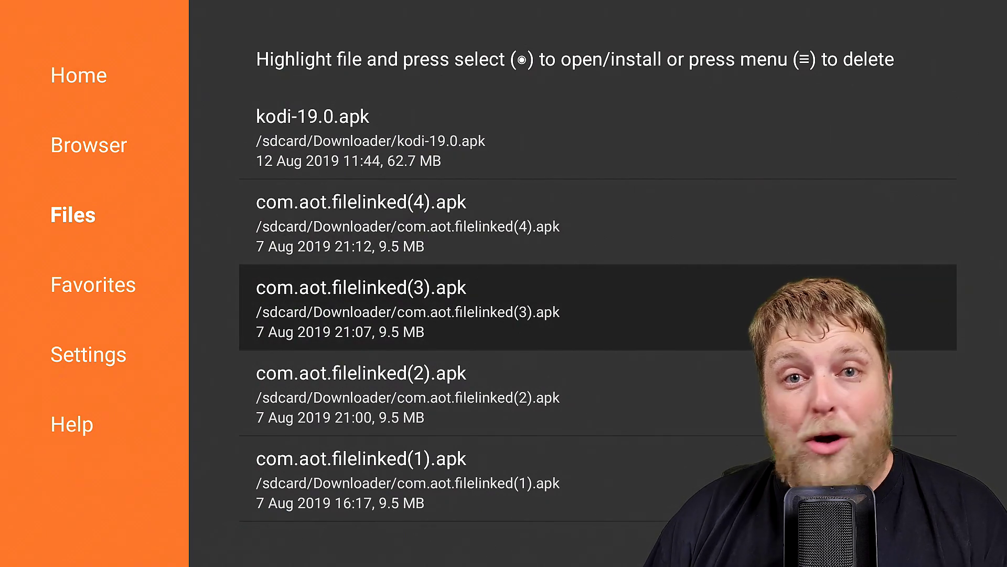
pyautogui.press('Down')
pyautogui.press('Down')
pyautogui.press('Down')
pyautogui.press('Down')
pyautogui.press('Down')
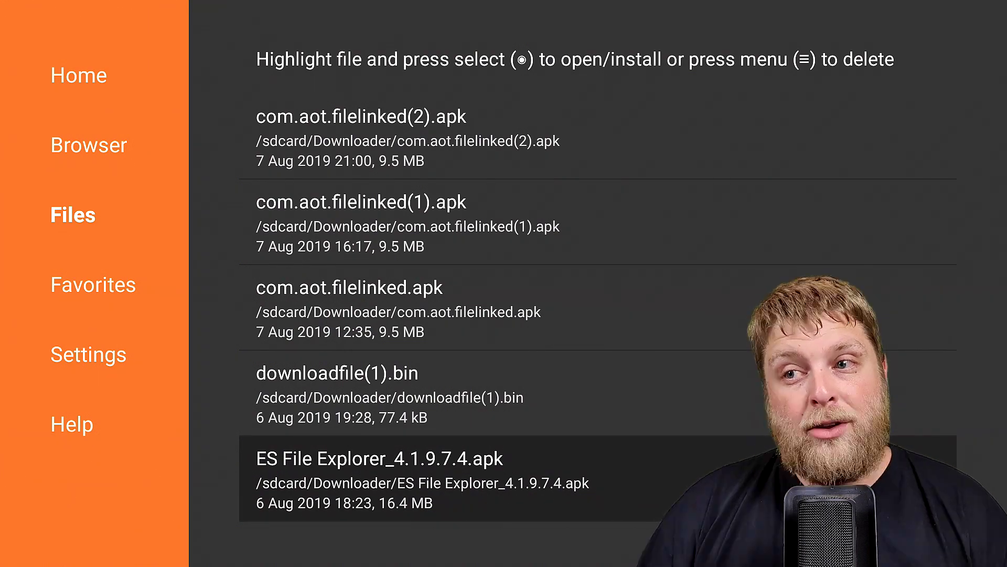
pyautogui.press('Up')
pyautogui.press('Up')
pyautogui.press('Up')
pyautogui.press('Up')
pyautogui.press('Up')
pyautogui.press('Up')
pyautogui.press('Up')
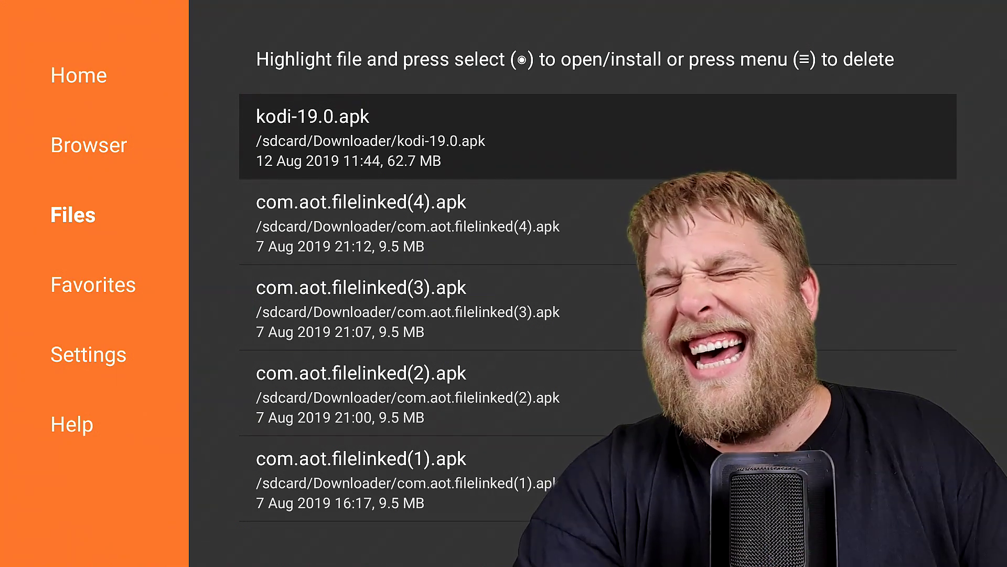
# Delete kodi-19.0.apk from the Menu and confirm the deletion
pyautogui.press('Menu')
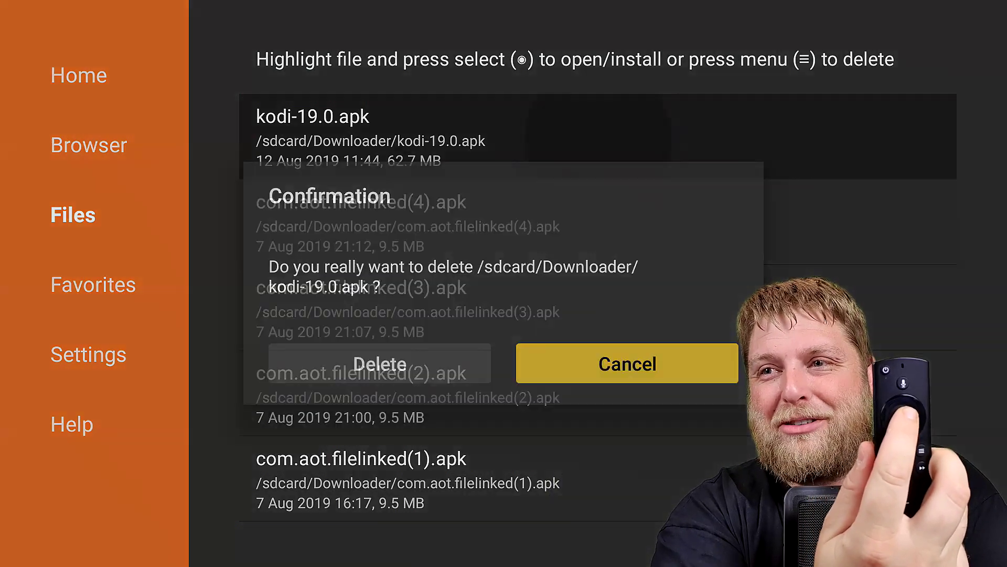
pyautogui.press('Left')
pyautogui.press('Return')
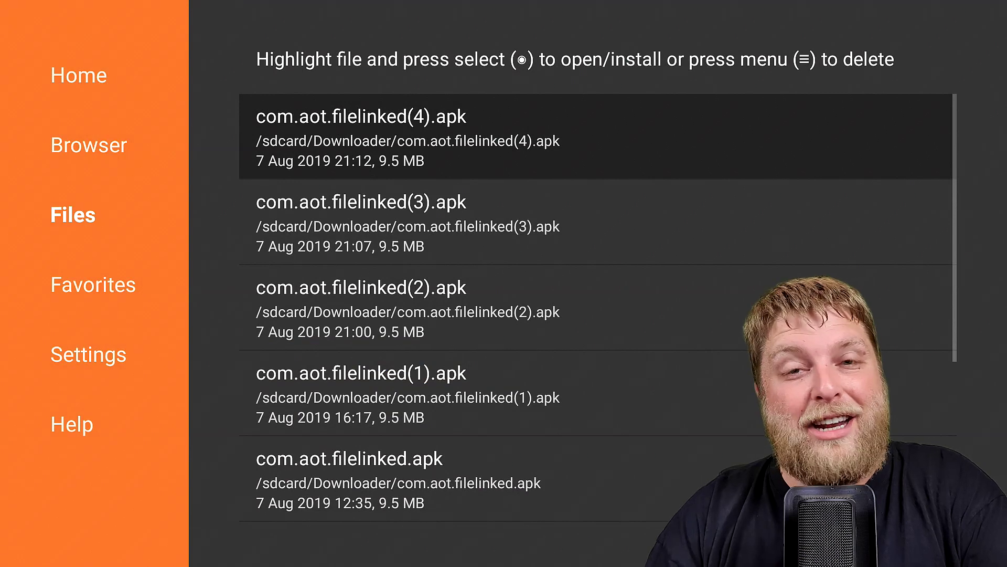